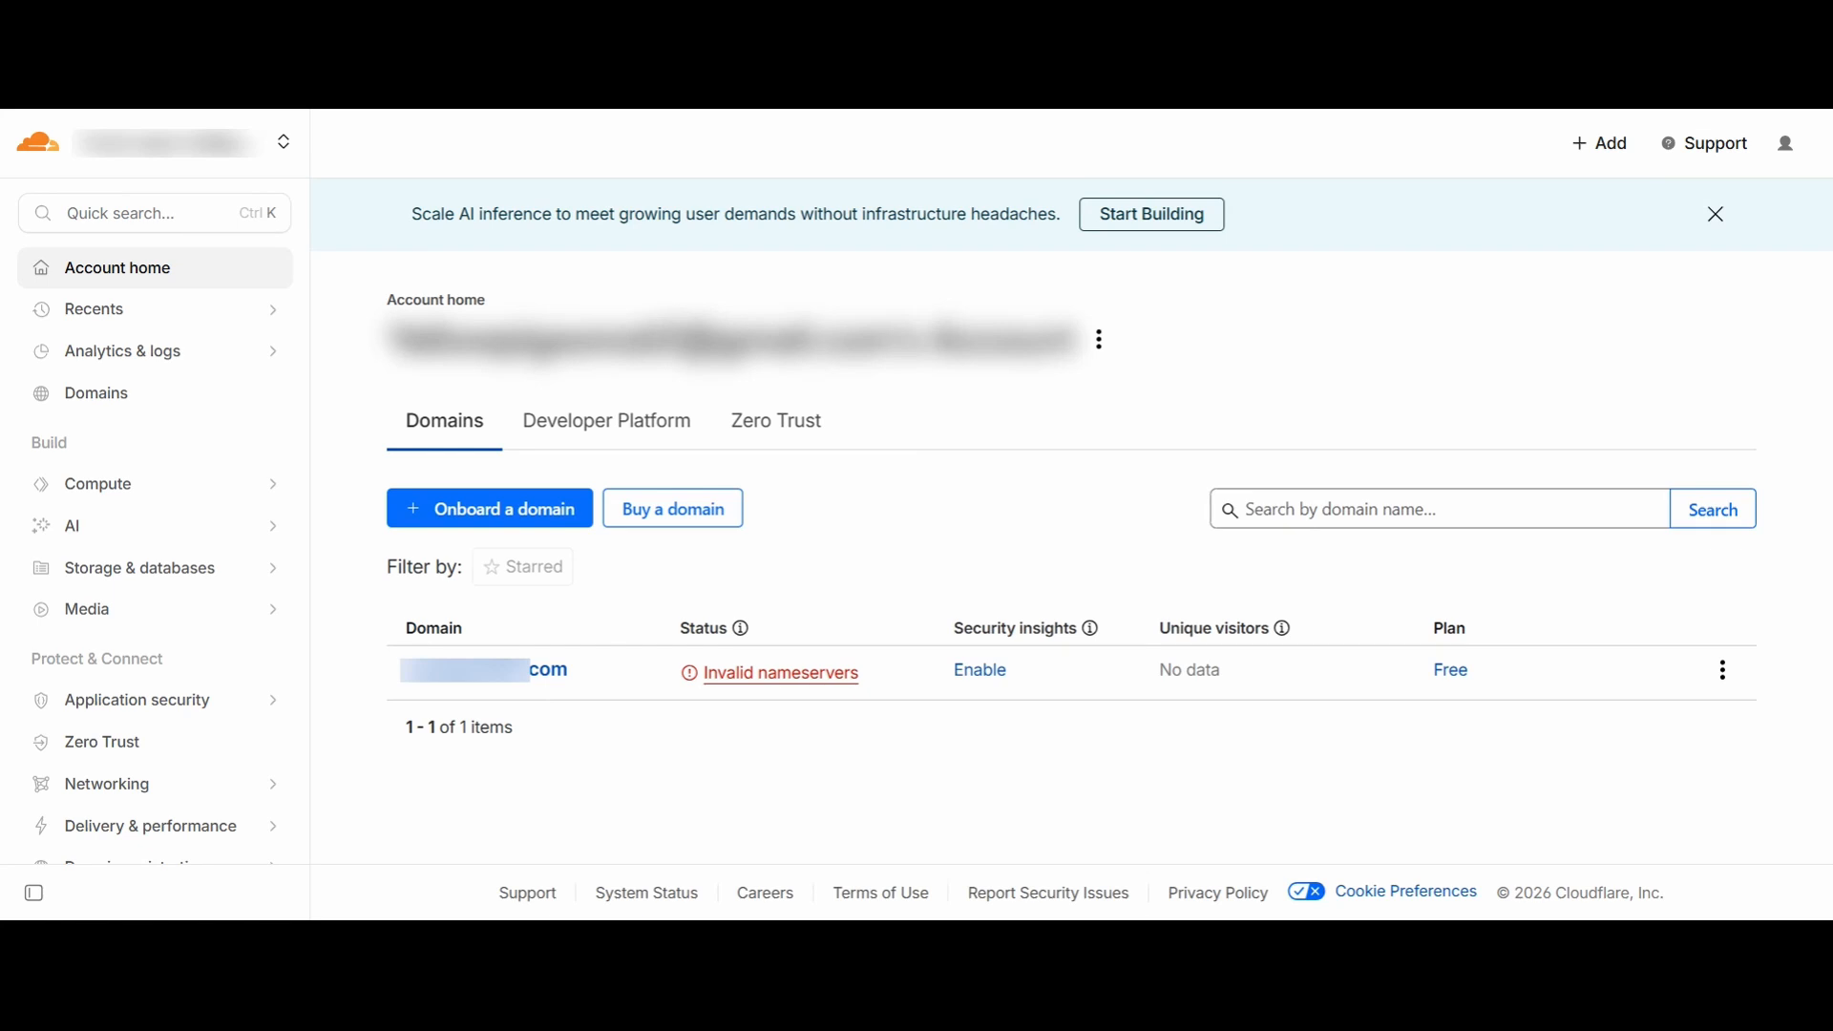
# Open the Rules overview for the only domain listed in the account
pyautogui.click(546, 680)
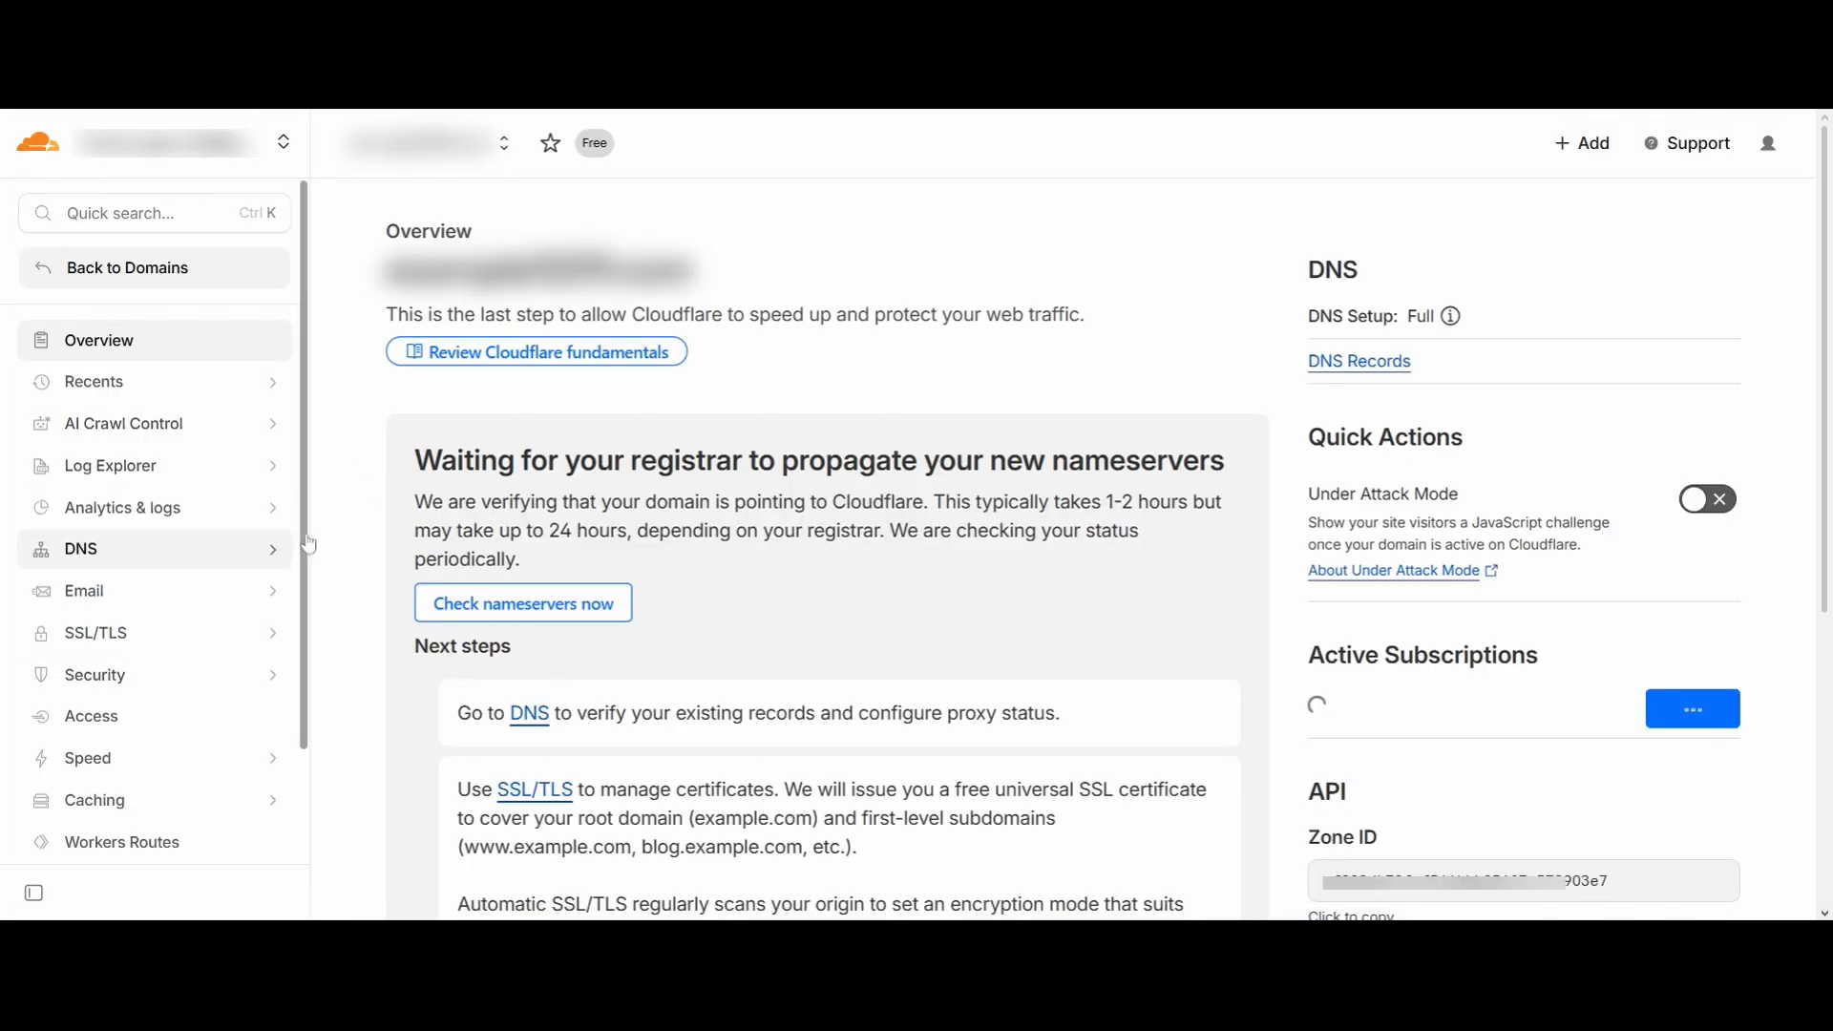
pyautogui.scroll(-2, 307, 564)
pyautogui.scroll(-4, 307, 563)
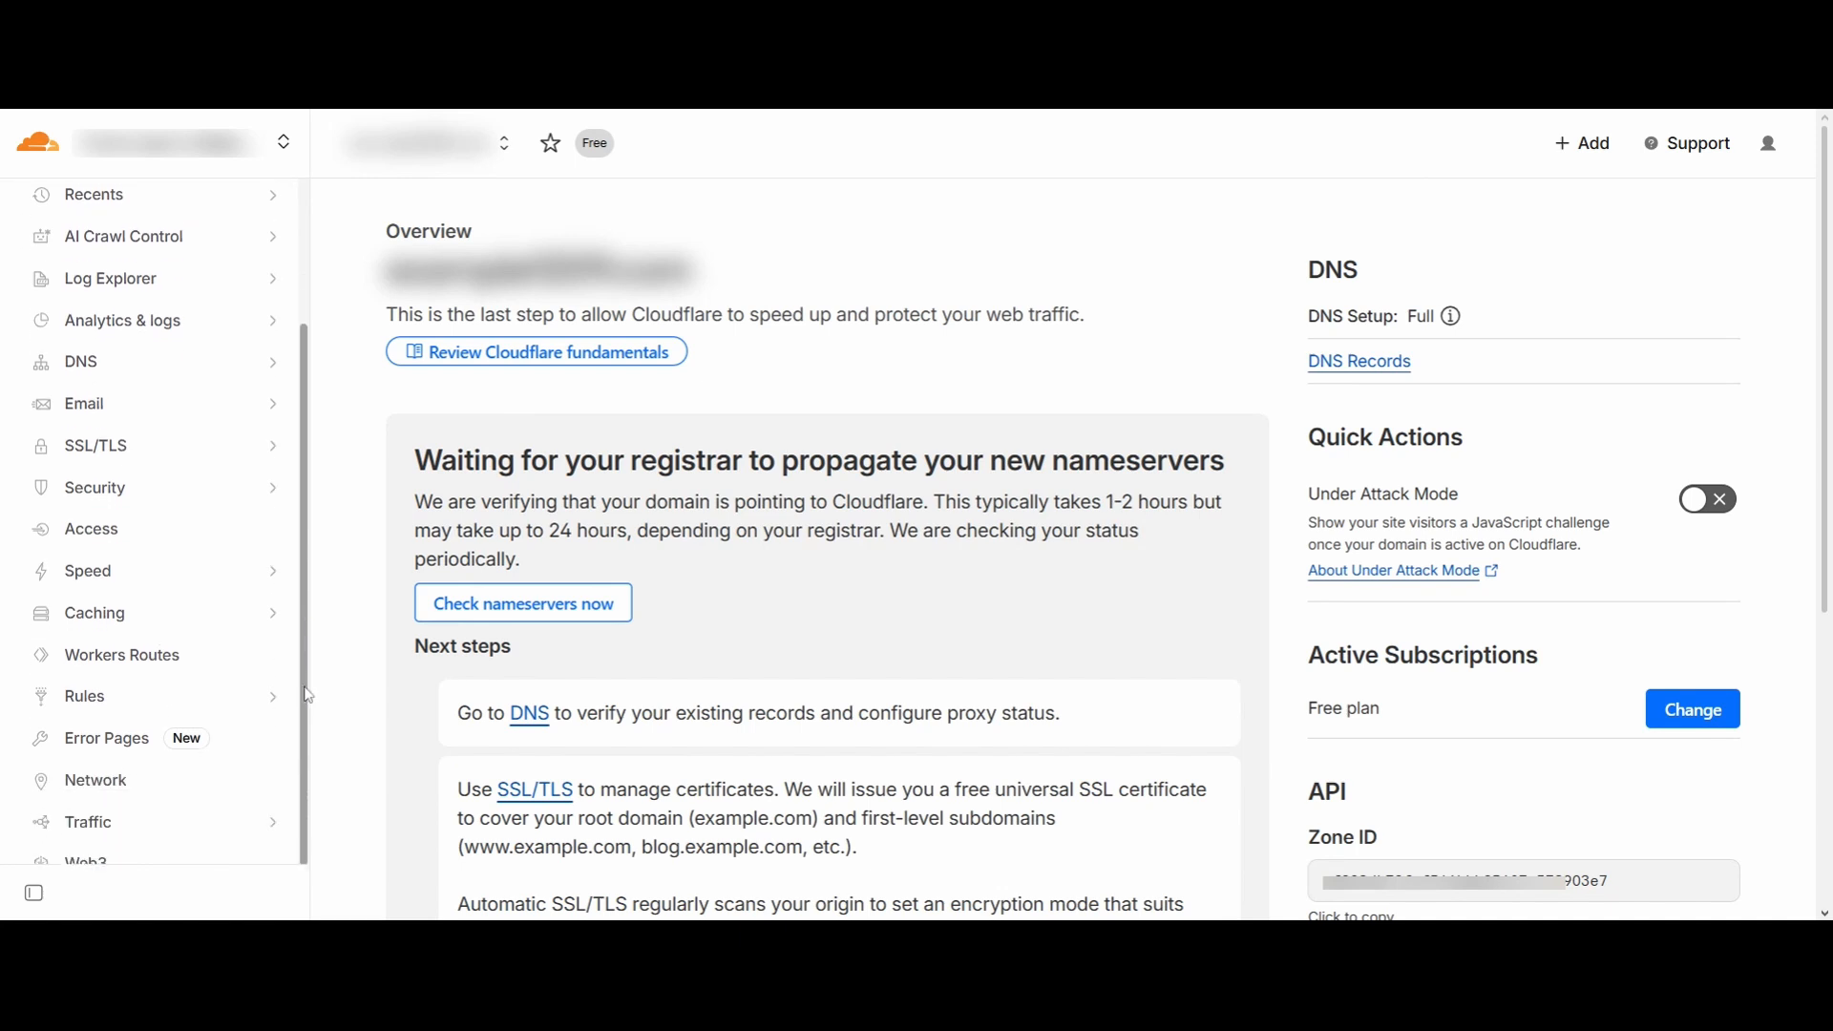
pyautogui.click(280, 699)
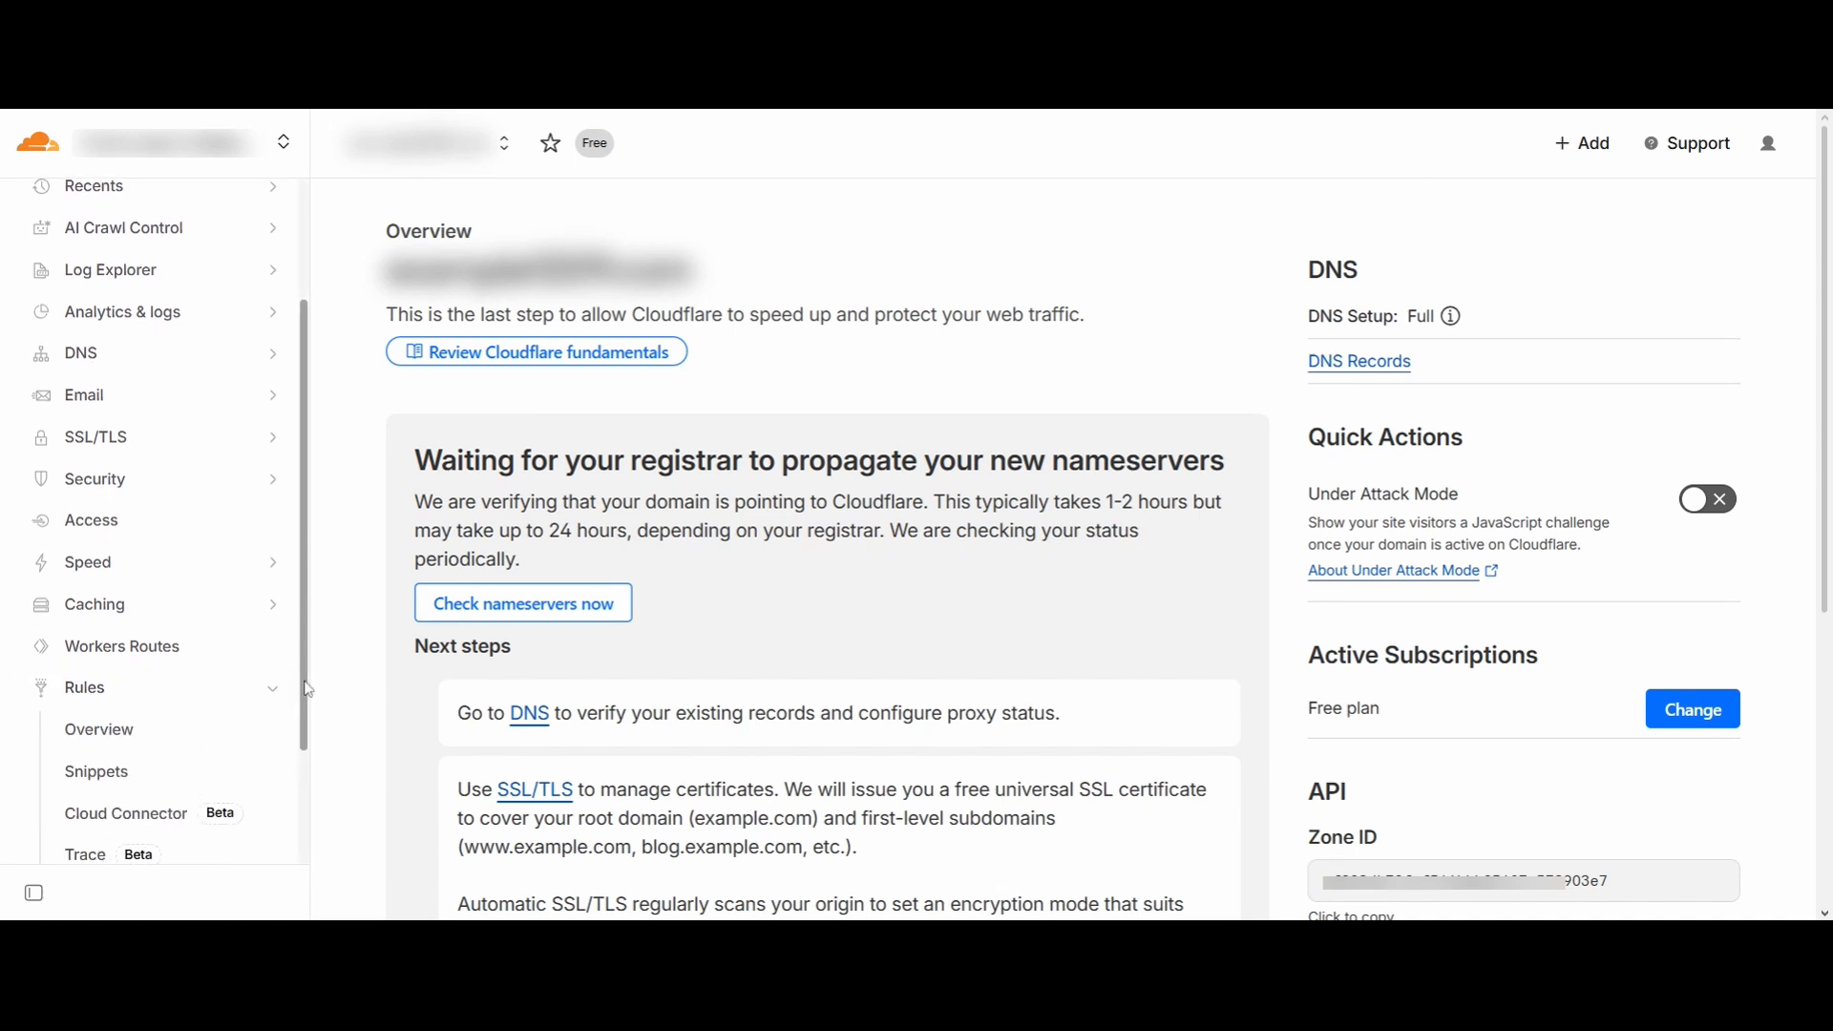
pyautogui.scroll(-2, 167, 668)
pyautogui.click(133, 638)
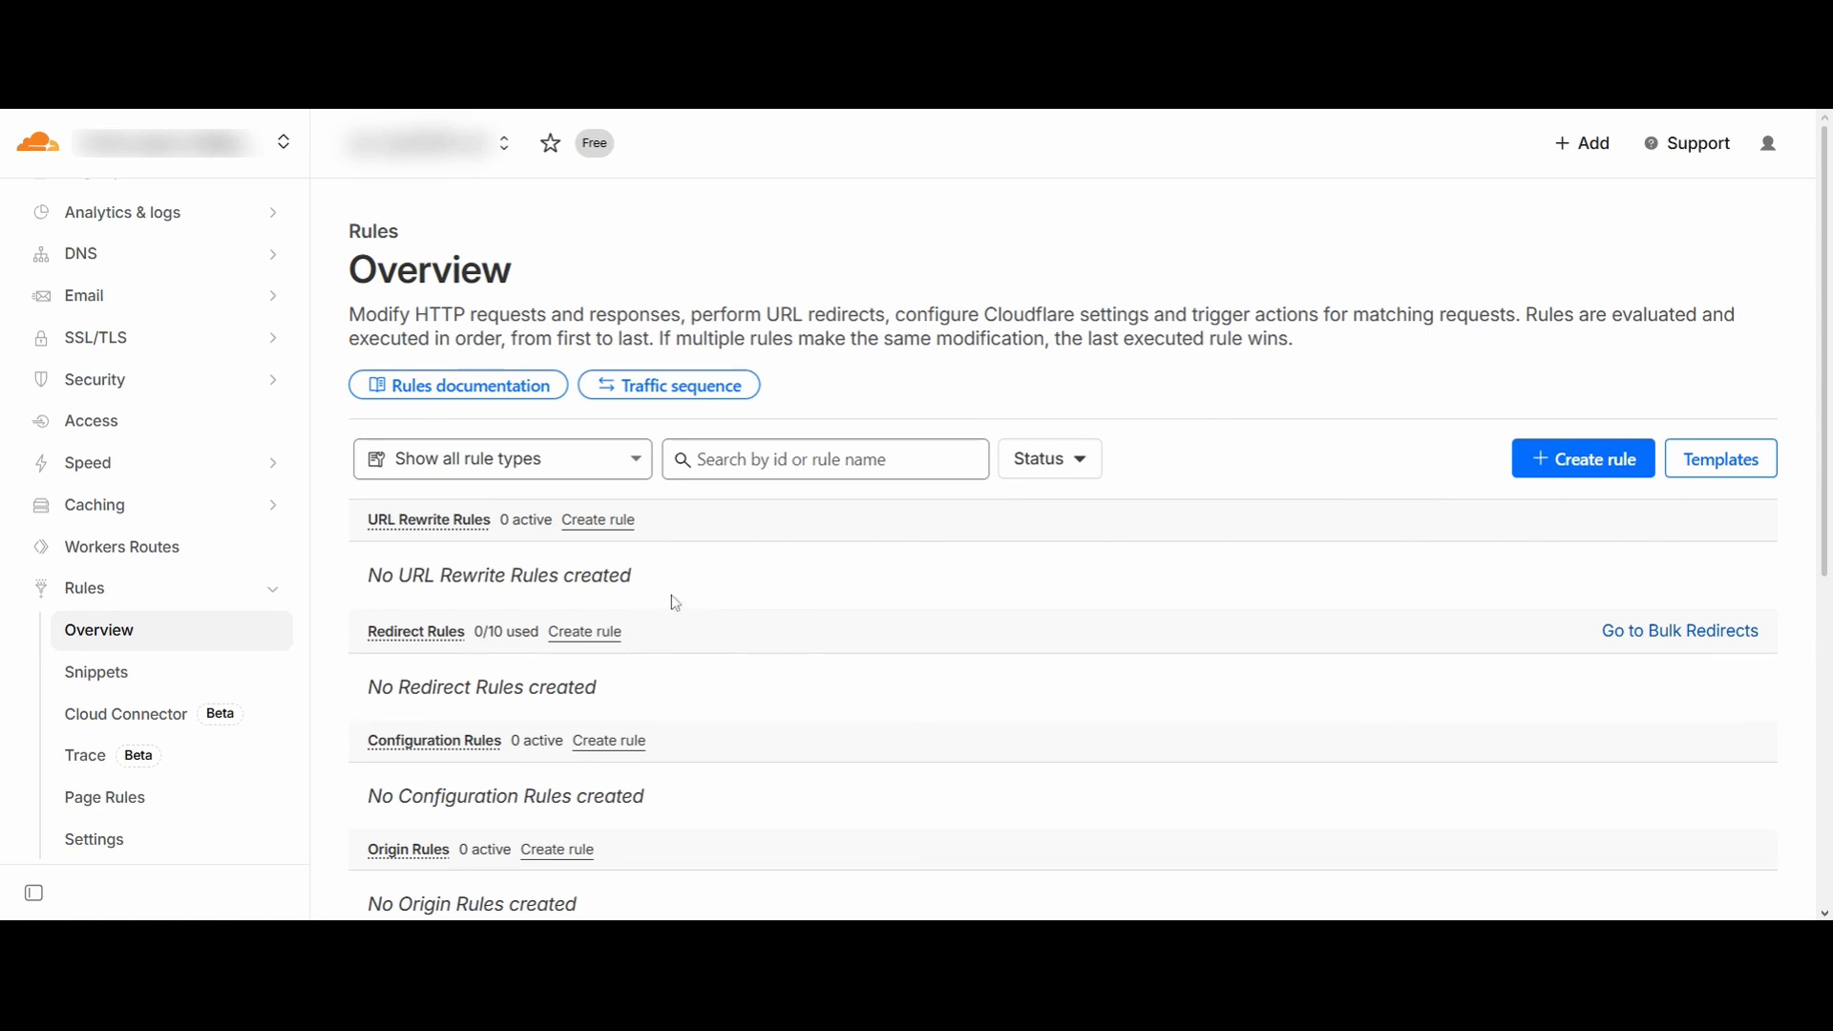
# Start creating a new Redirect Rule for the domain
pyautogui.scroll(-3, 1686, 487)
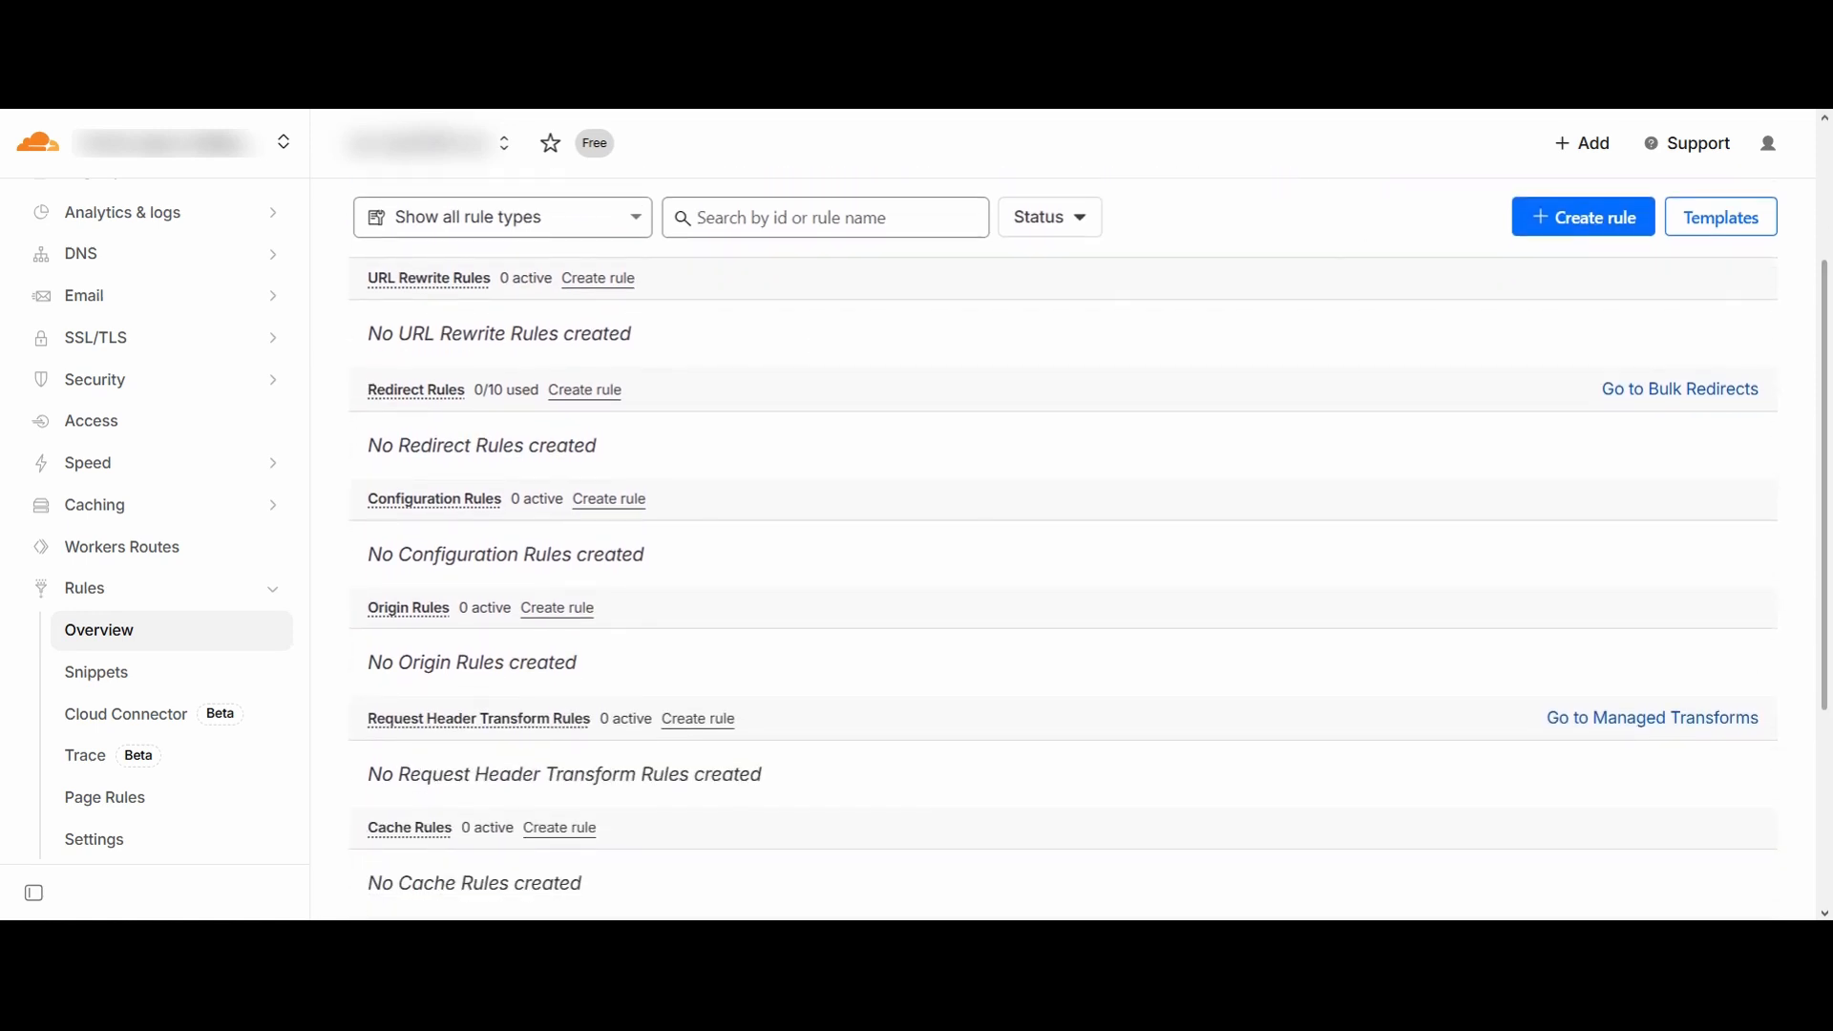
pyautogui.click(1570, 230)
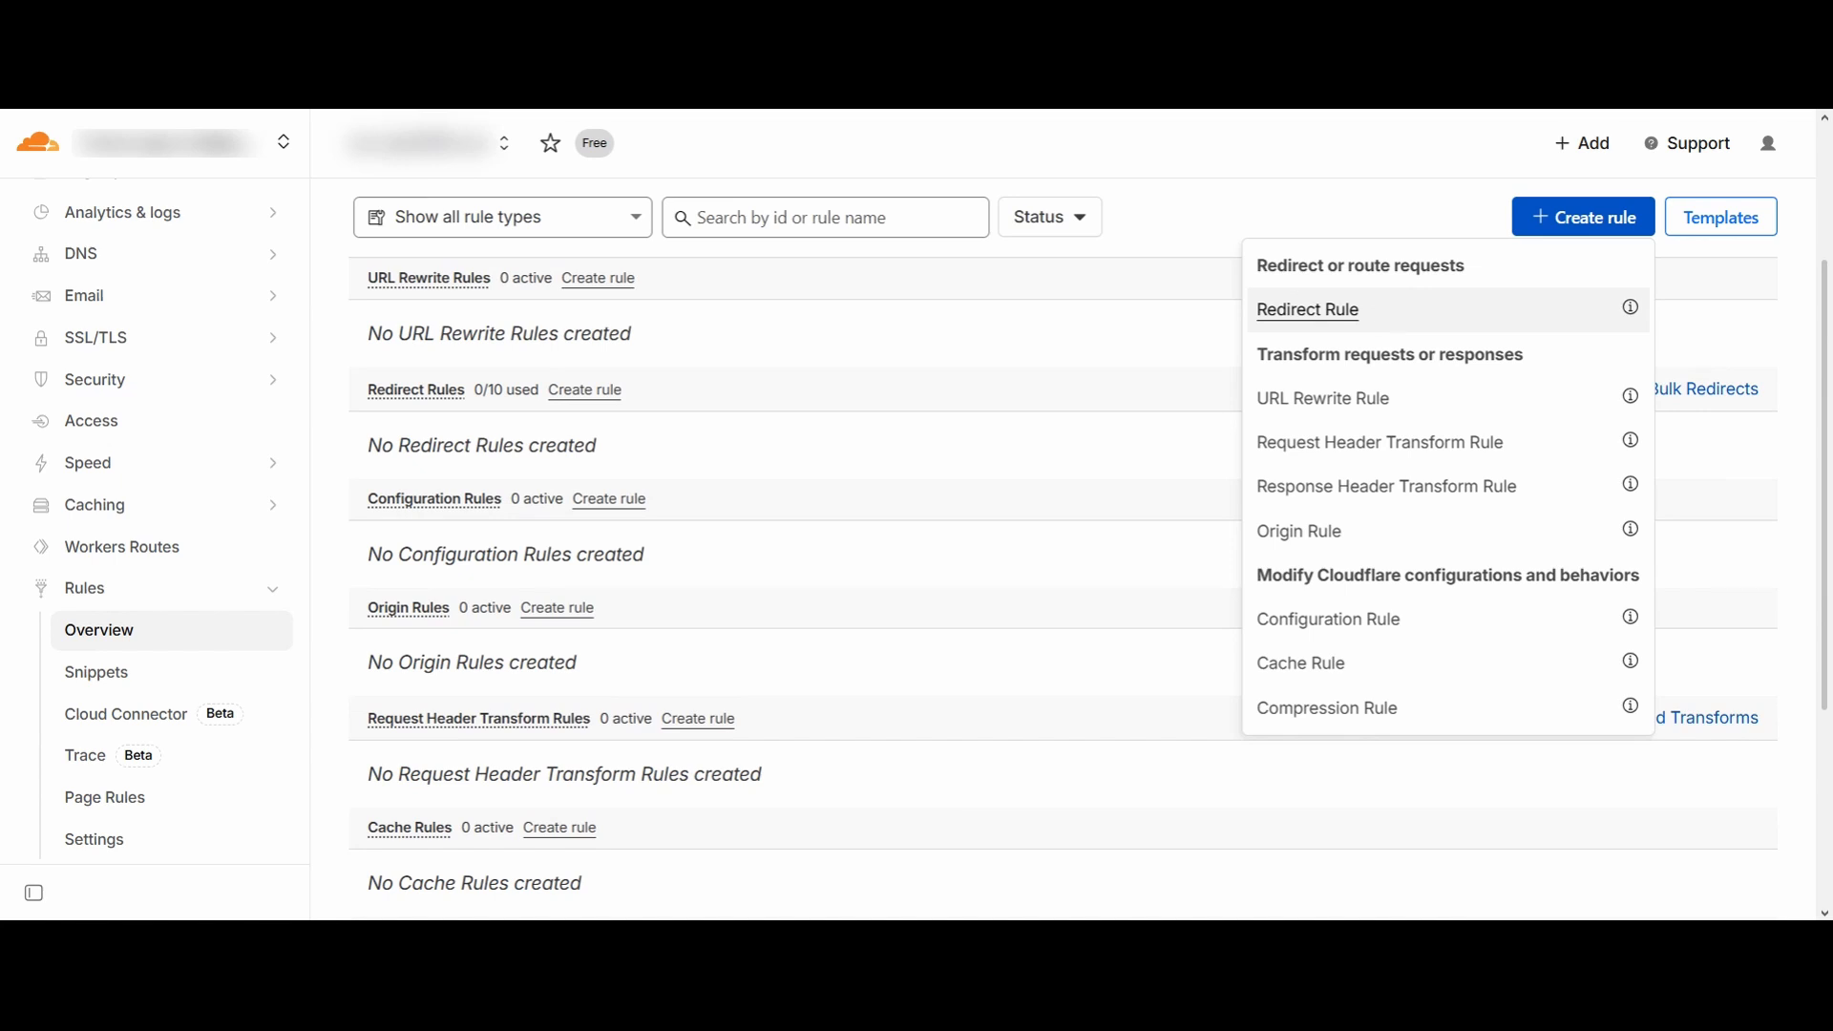
pyautogui.click(1386, 311)
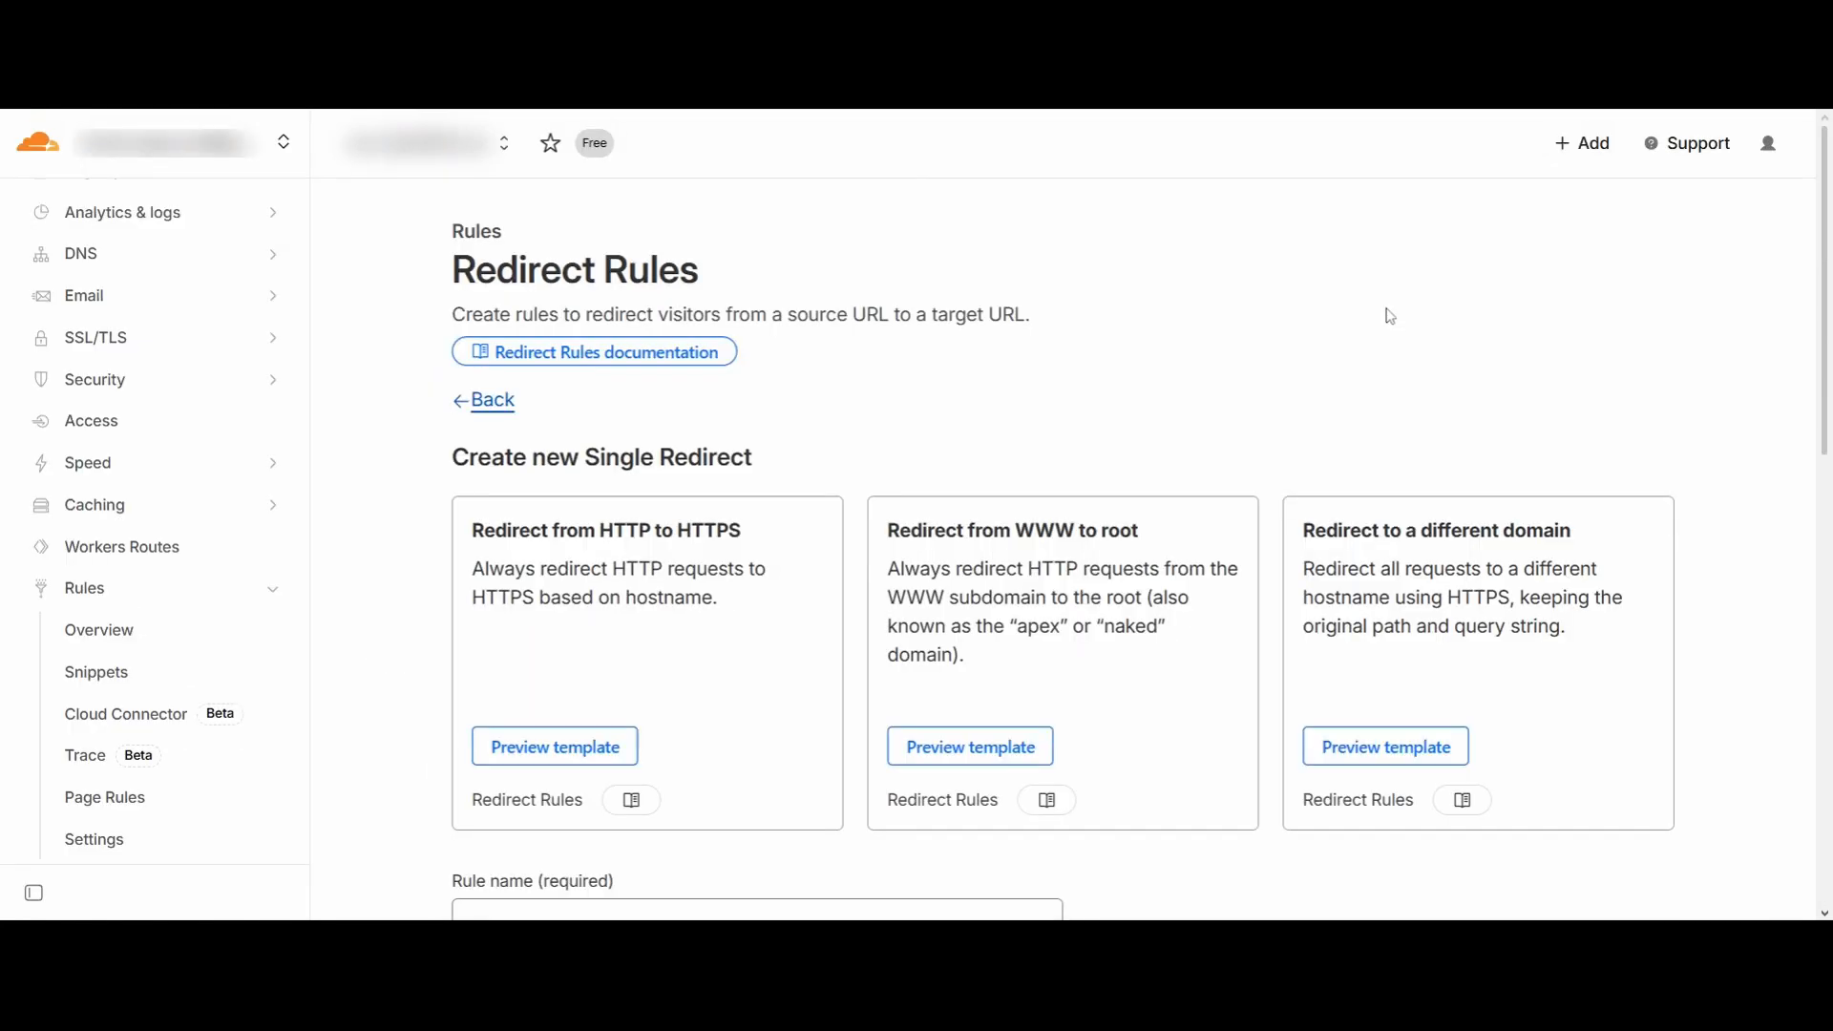
# Load the "Redirect from HTTP to HTTPS" template into the new single redirect
pyautogui.scroll(-1, 1608, 306)
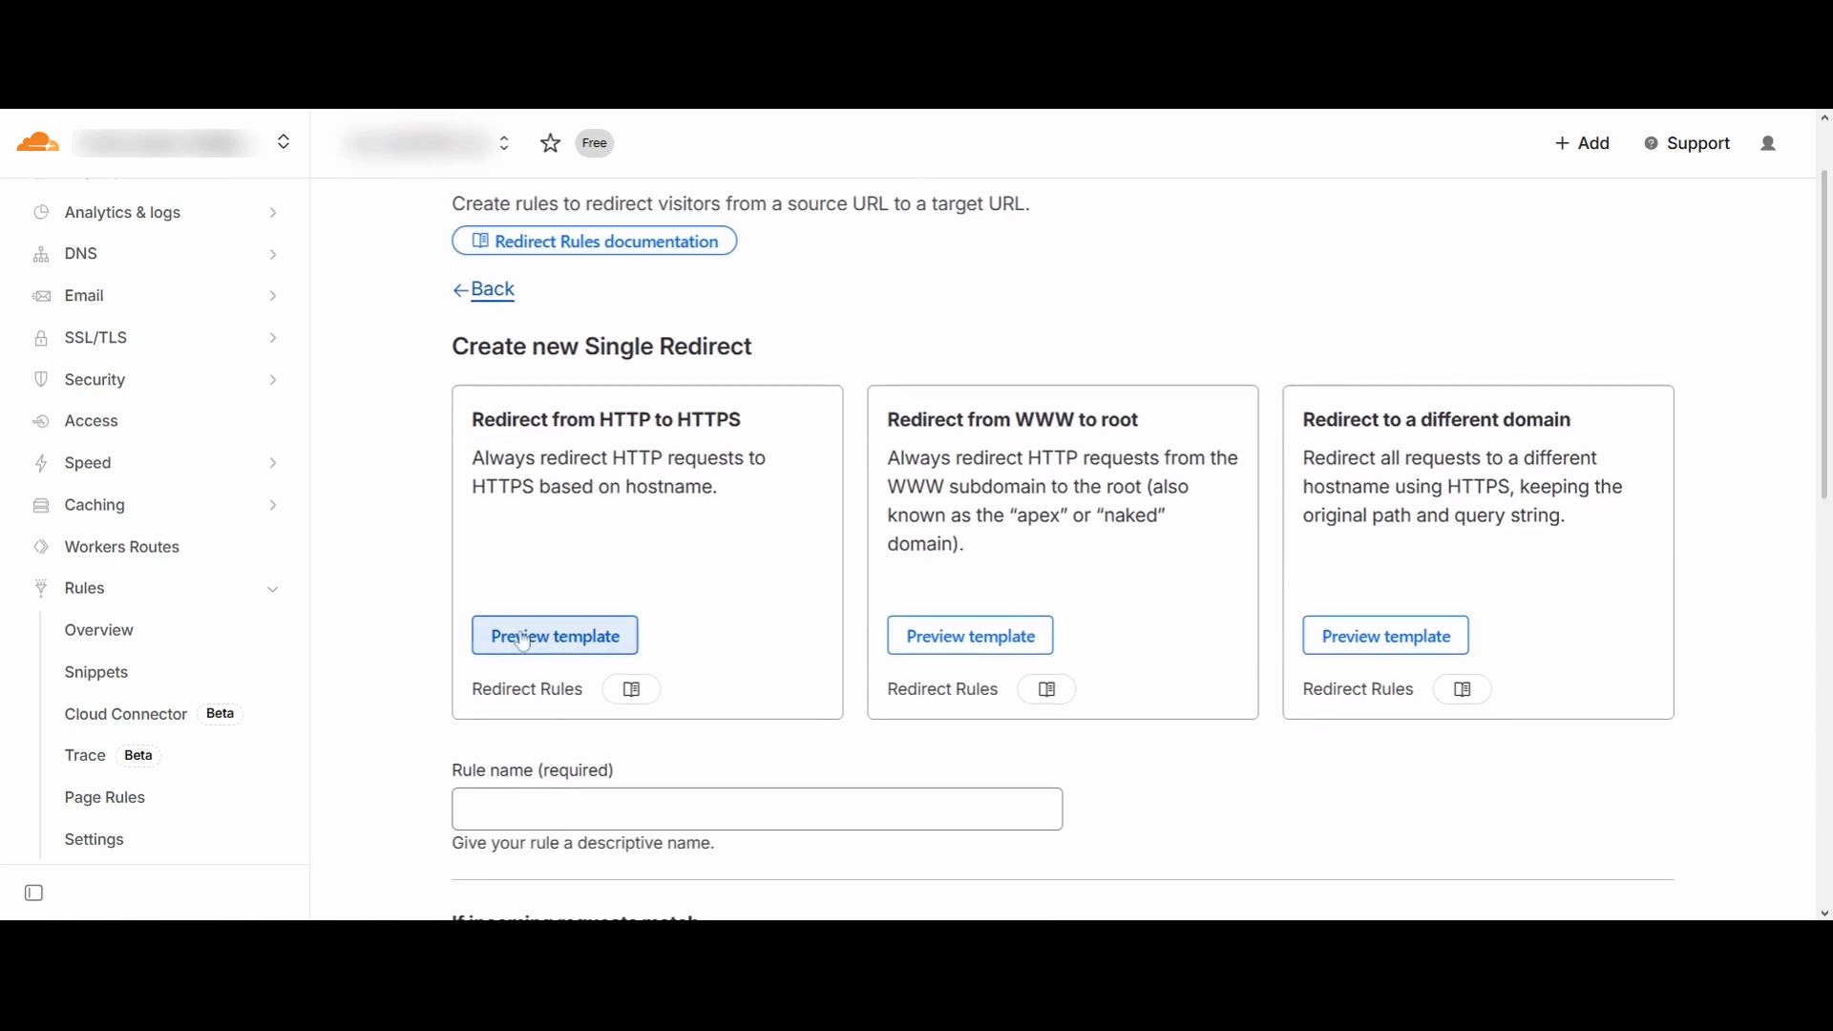
pyautogui.moveTo(474, 421); pyautogui.dragTo(761, 422)
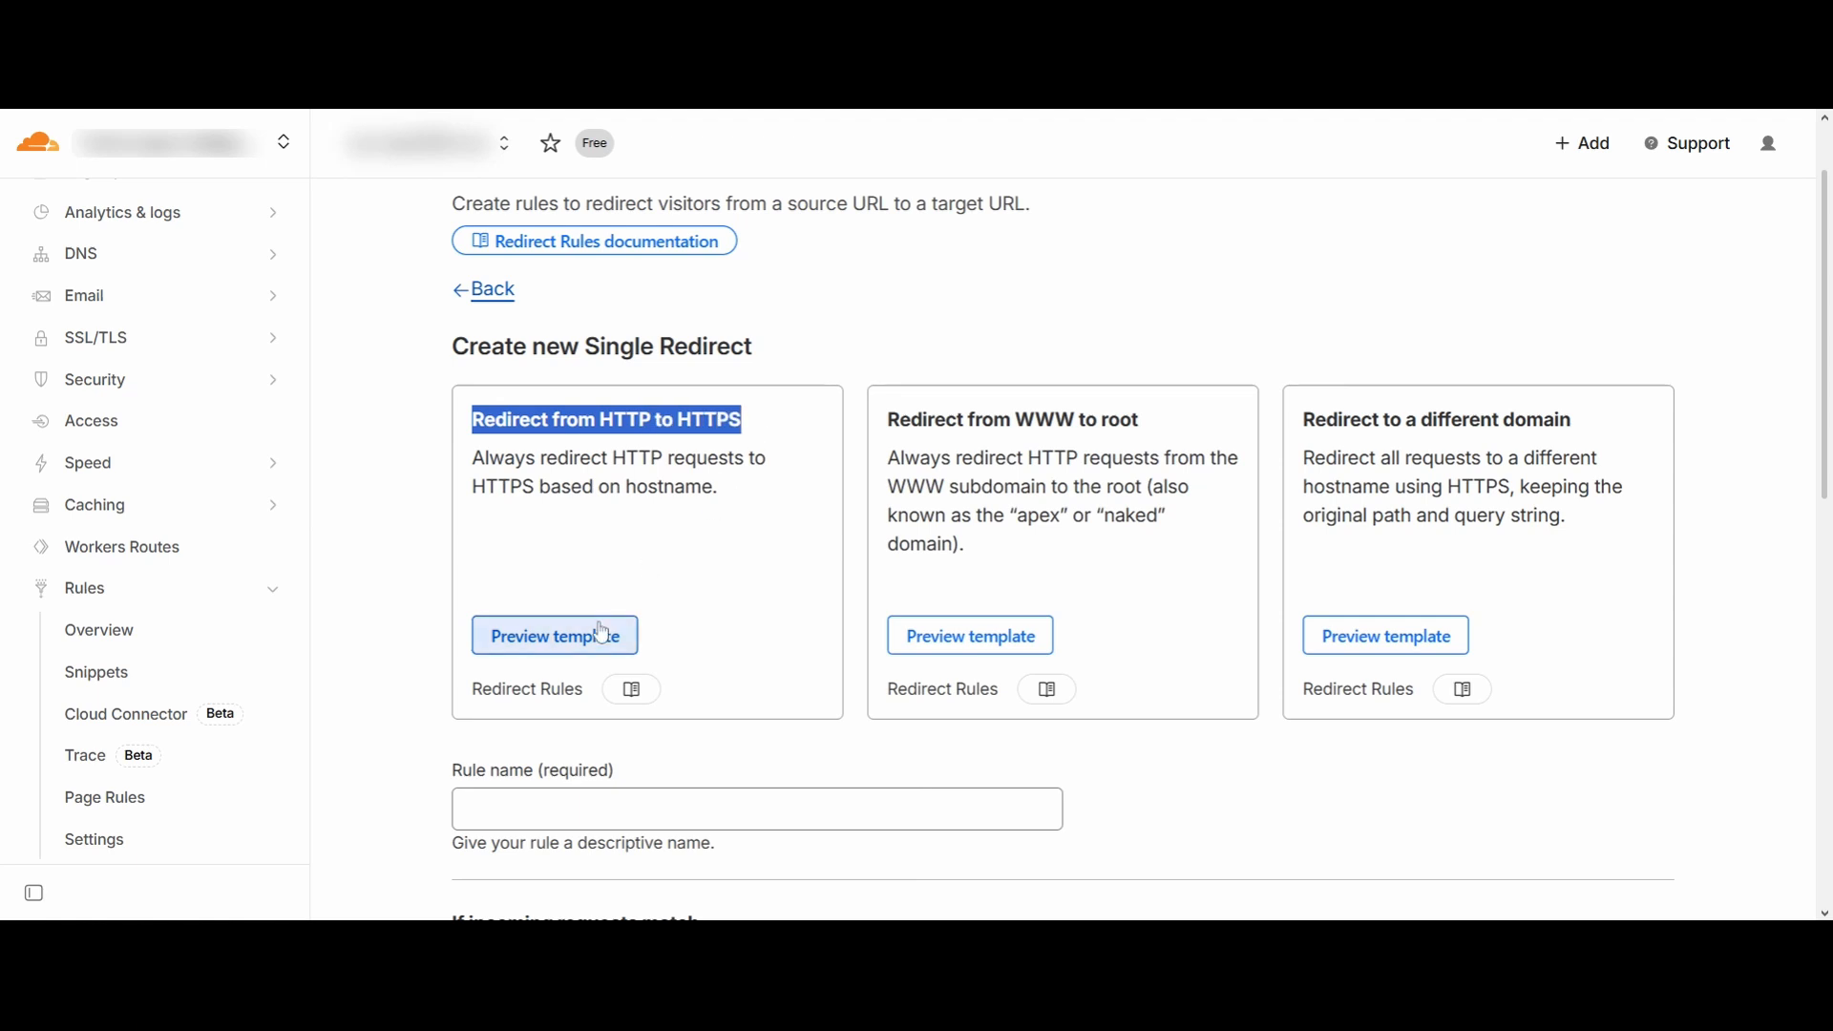
pyautogui.click(639, 598)
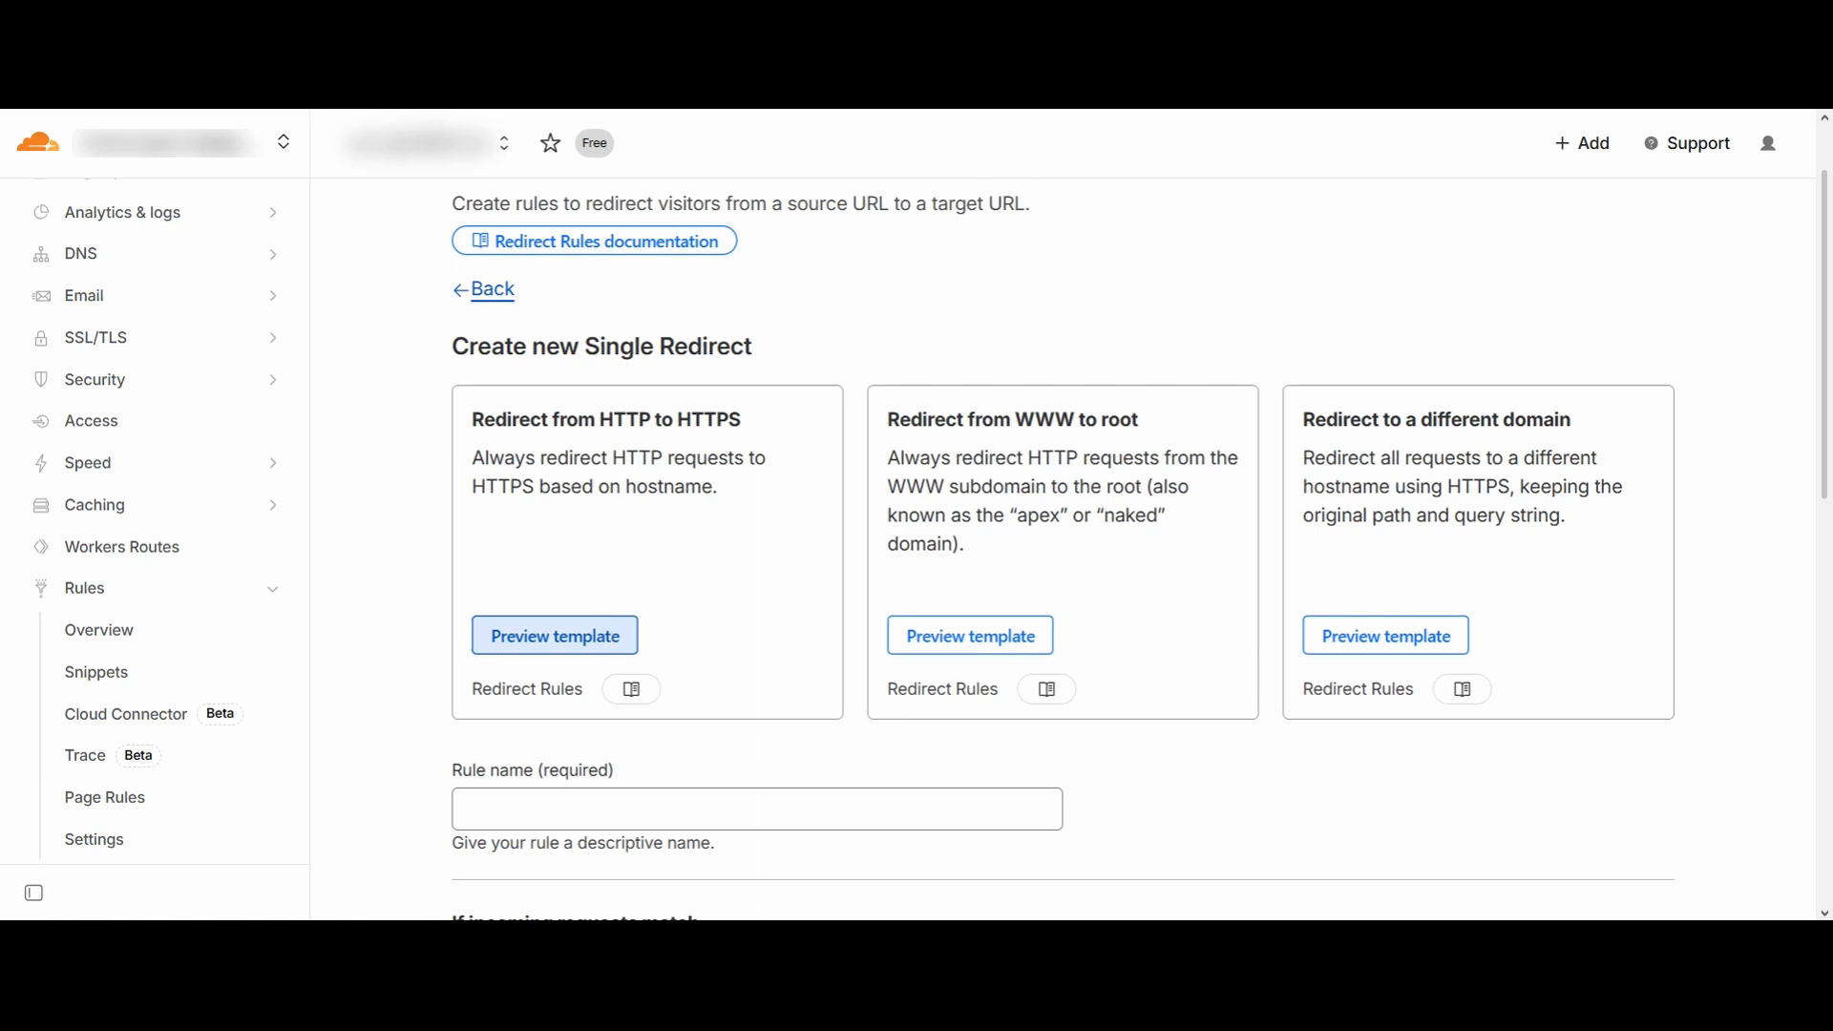
pyautogui.click(610, 634)
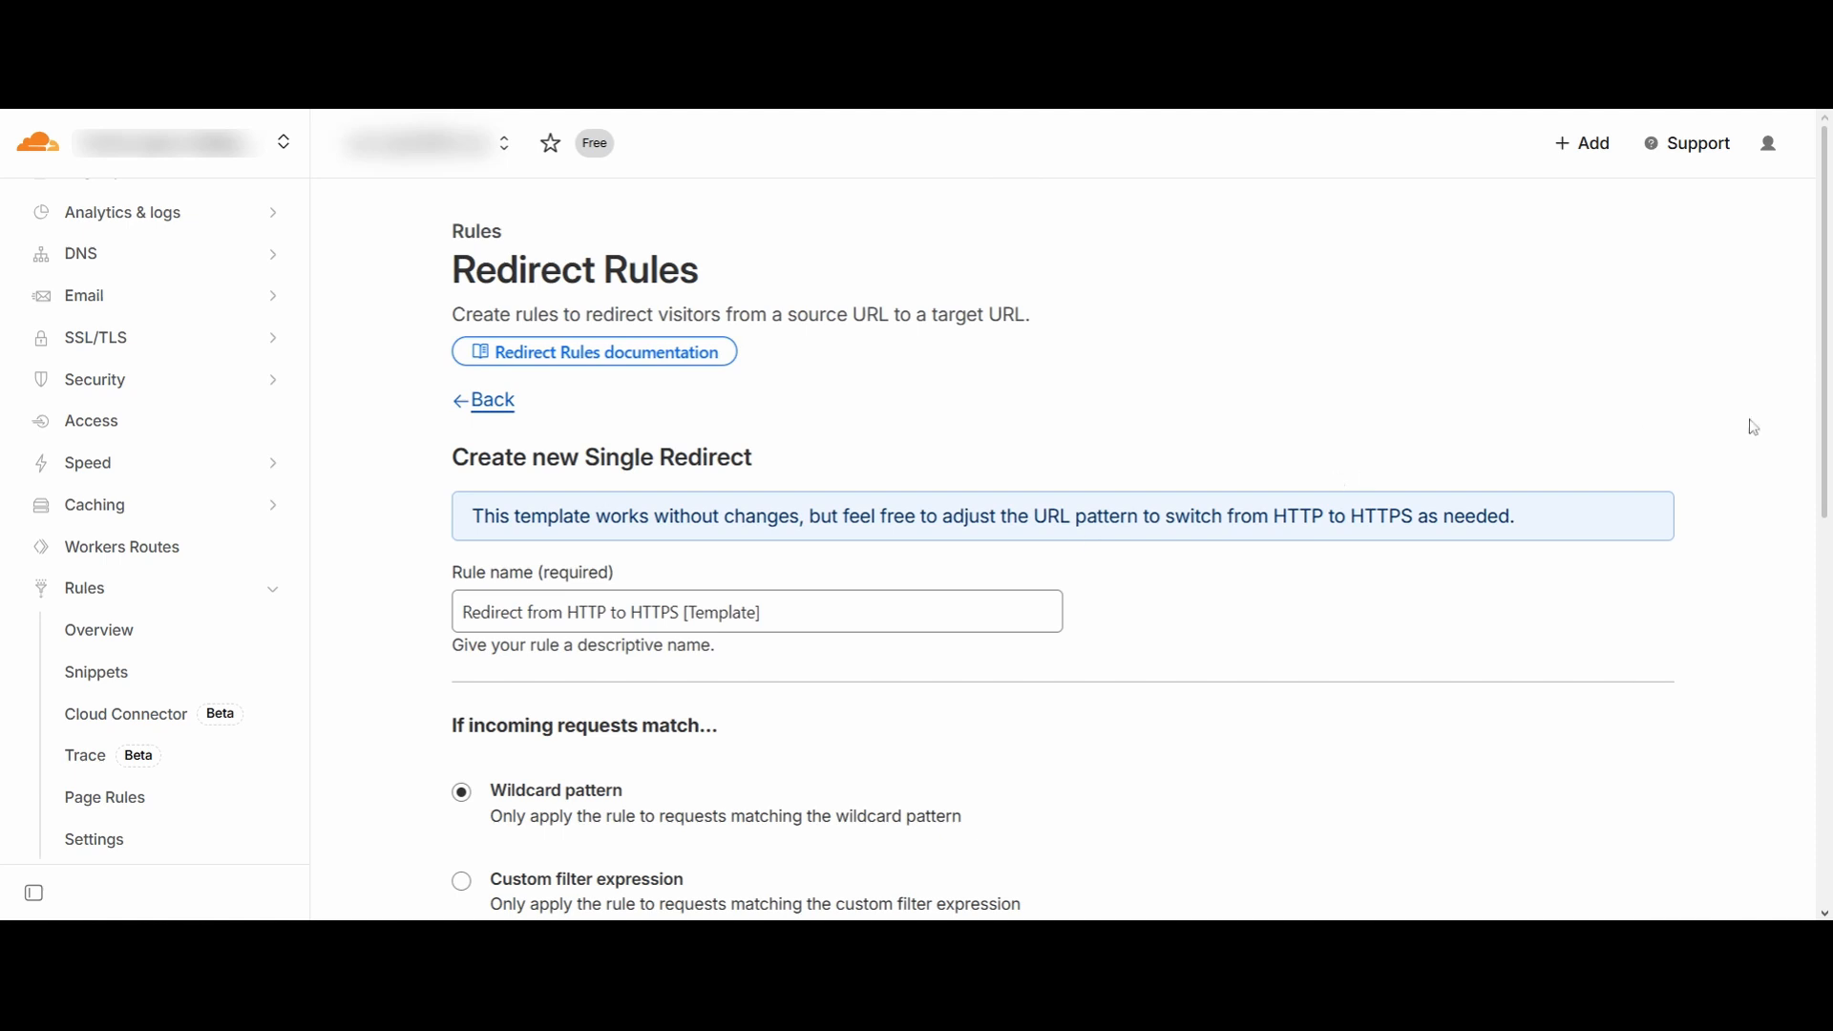
# Examine the template's rule name and compare the "All incoming requests" and "Wildcard pattern" matching options
pyautogui.scroll(-3, 1819, 430)
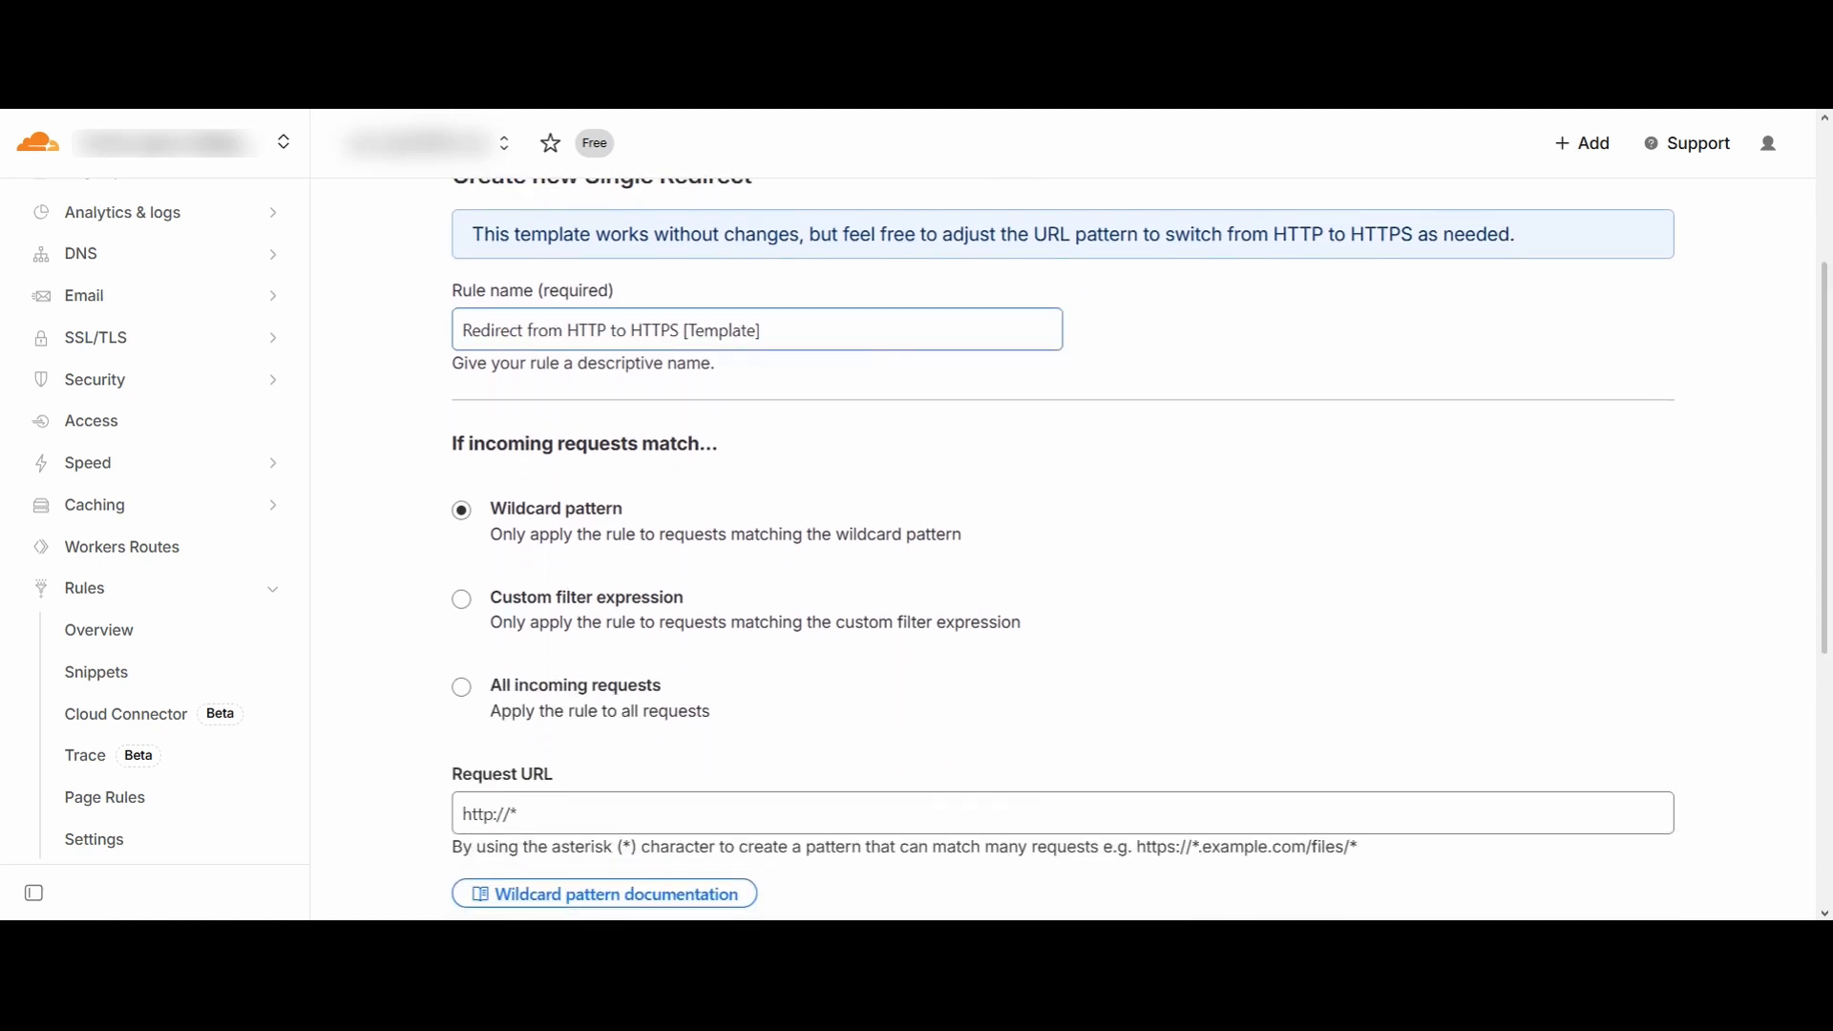
pyautogui.moveTo(463, 330); pyautogui.dragTo(765, 332)
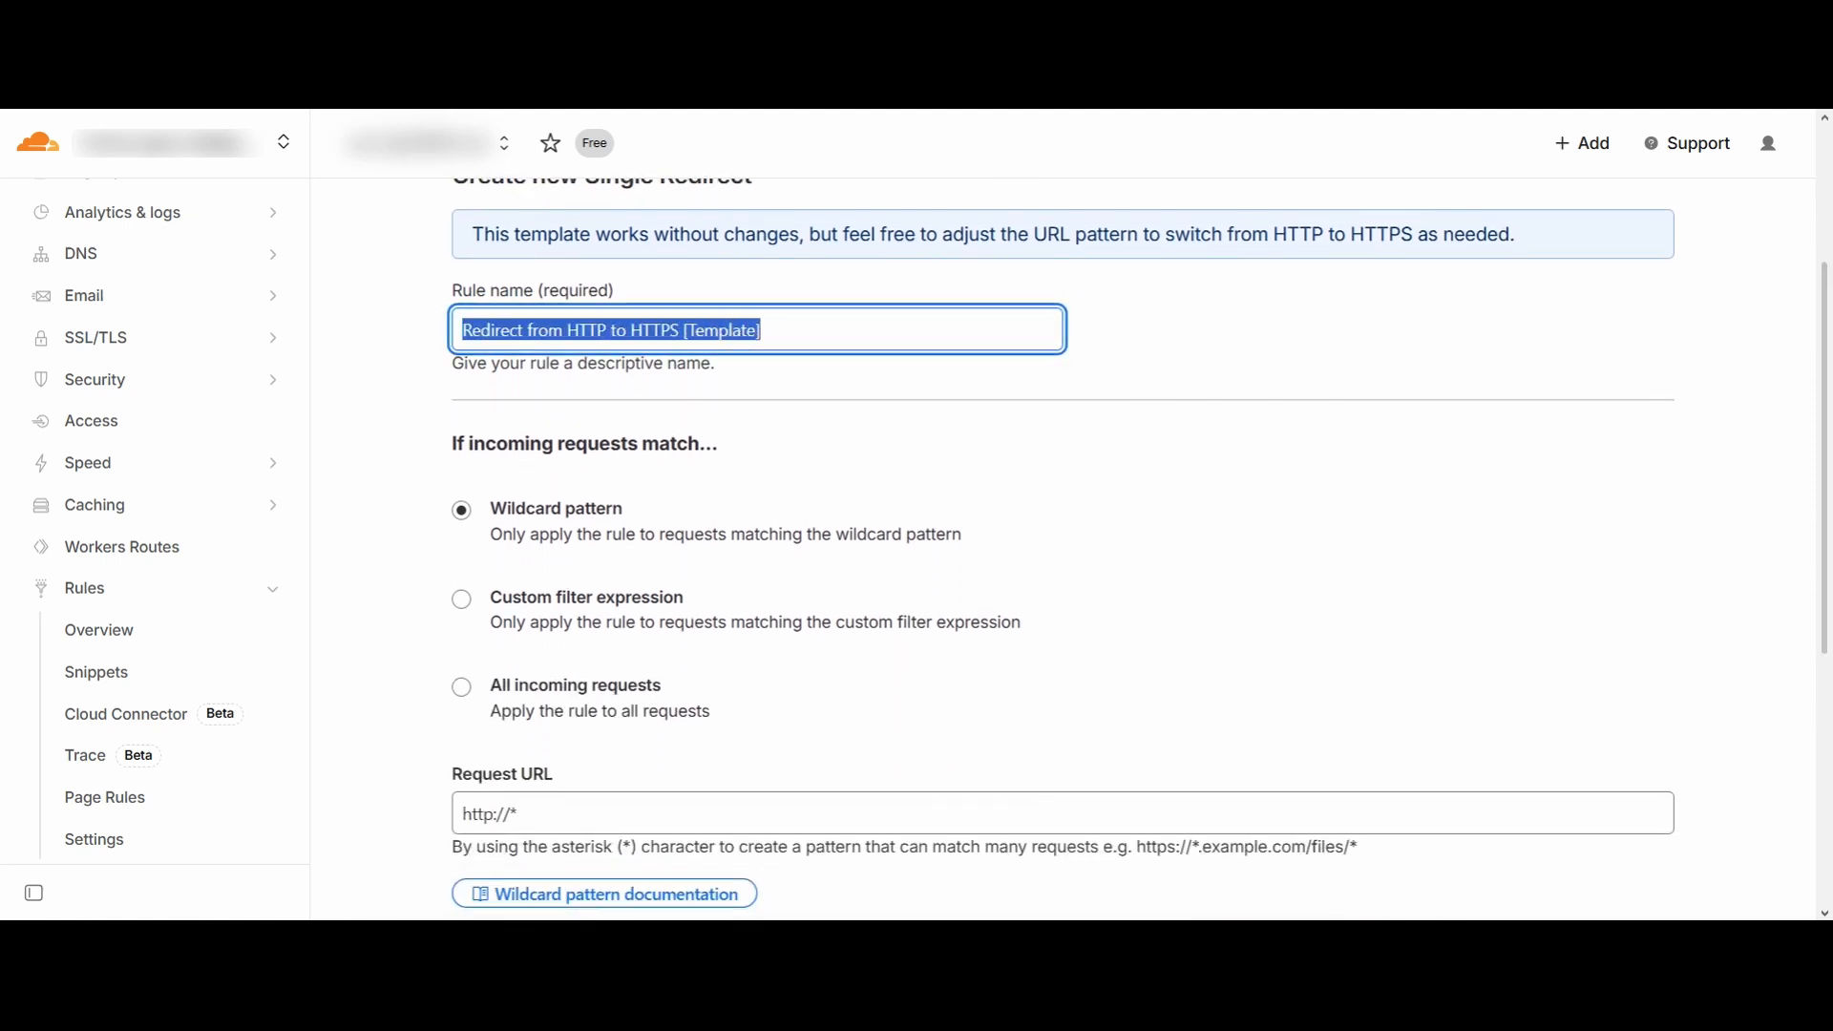
pyautogui.click(783, 415)
pyautogui.scroll(-1, 1825, 403)
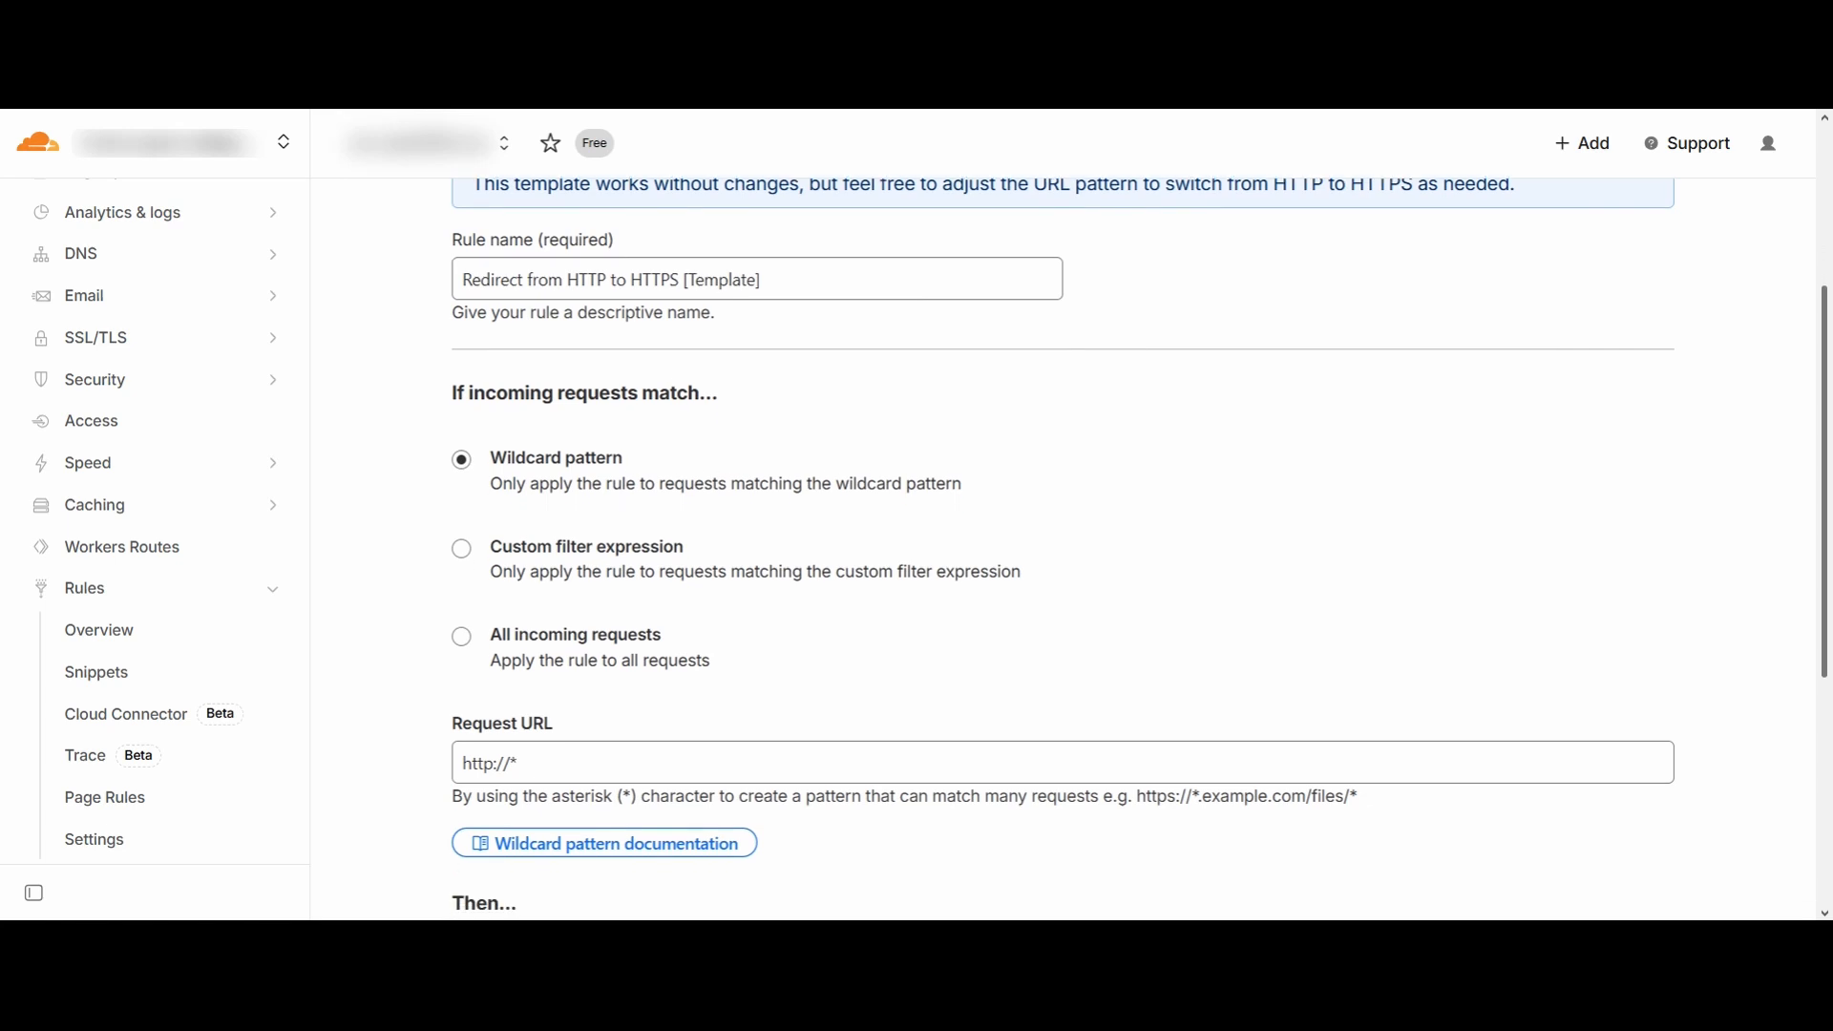
pyautogui.moveTo(1830, 404); pyautogui.dragTo(1830, 414)
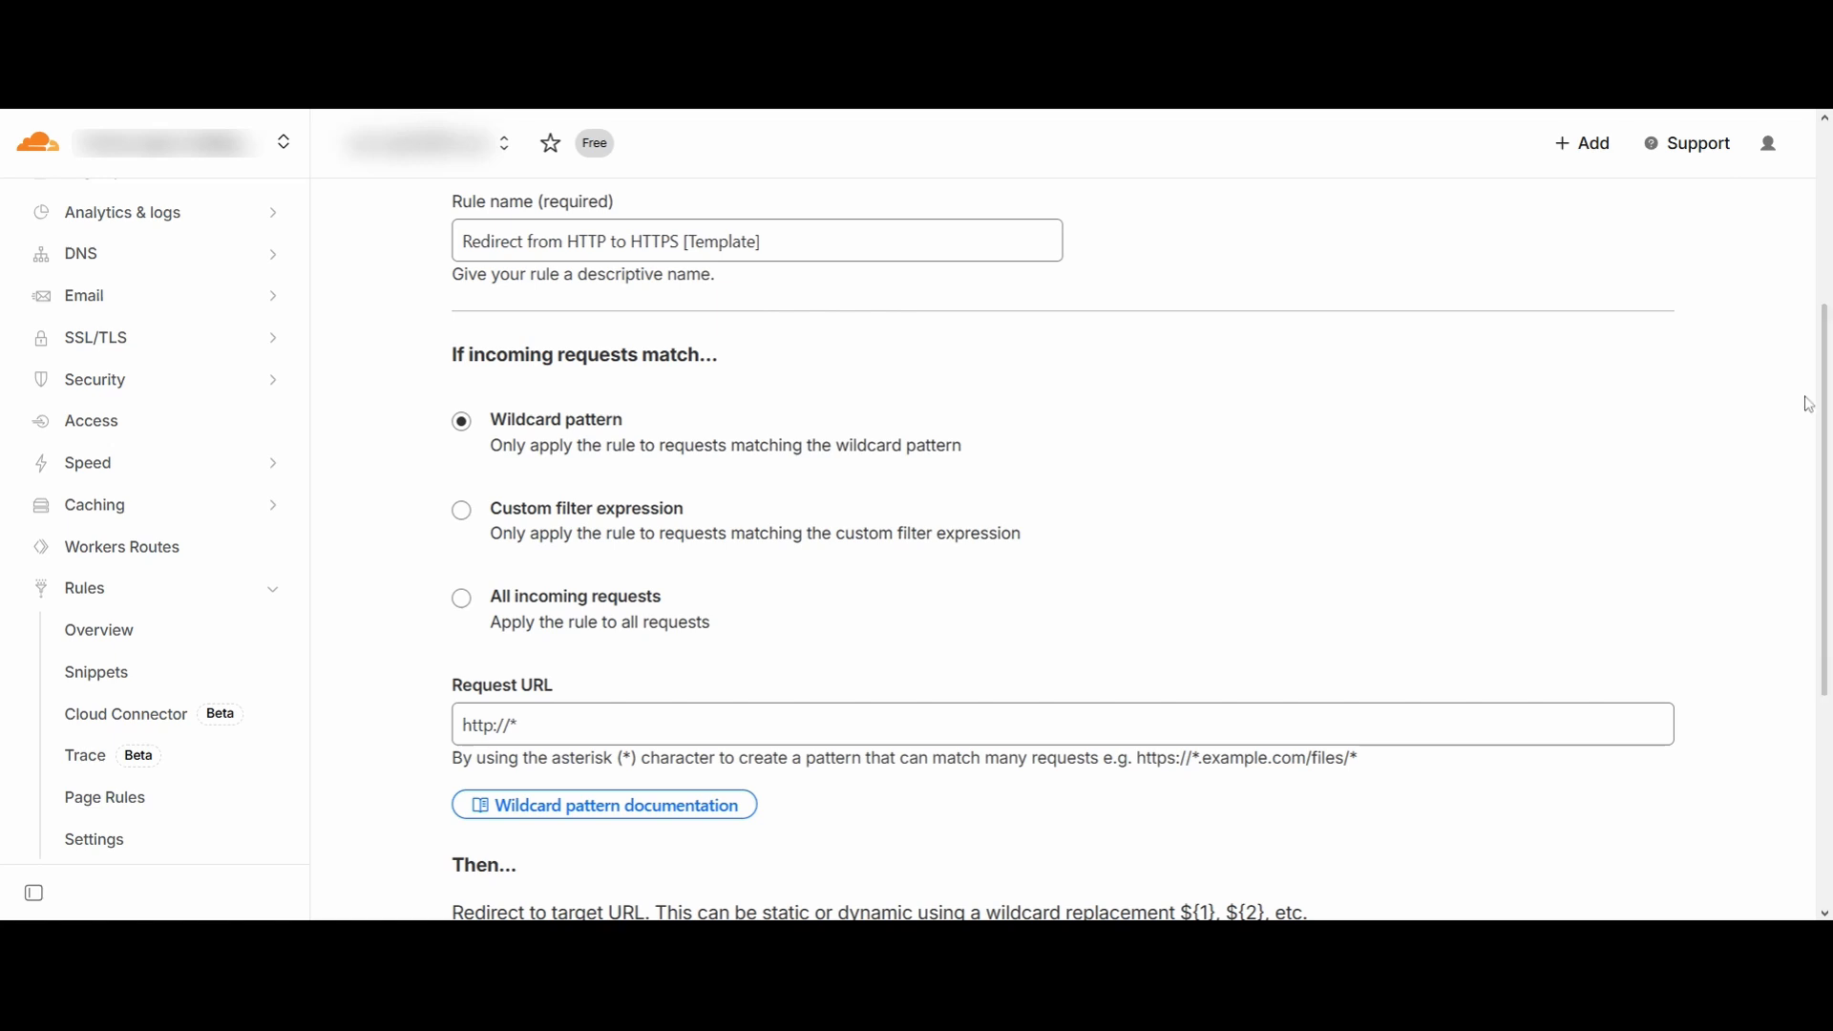
pyautogui.moveTo(1825, 383); pyautogui.dragTo(1825, 468)
pyautogui.click(463, 427)
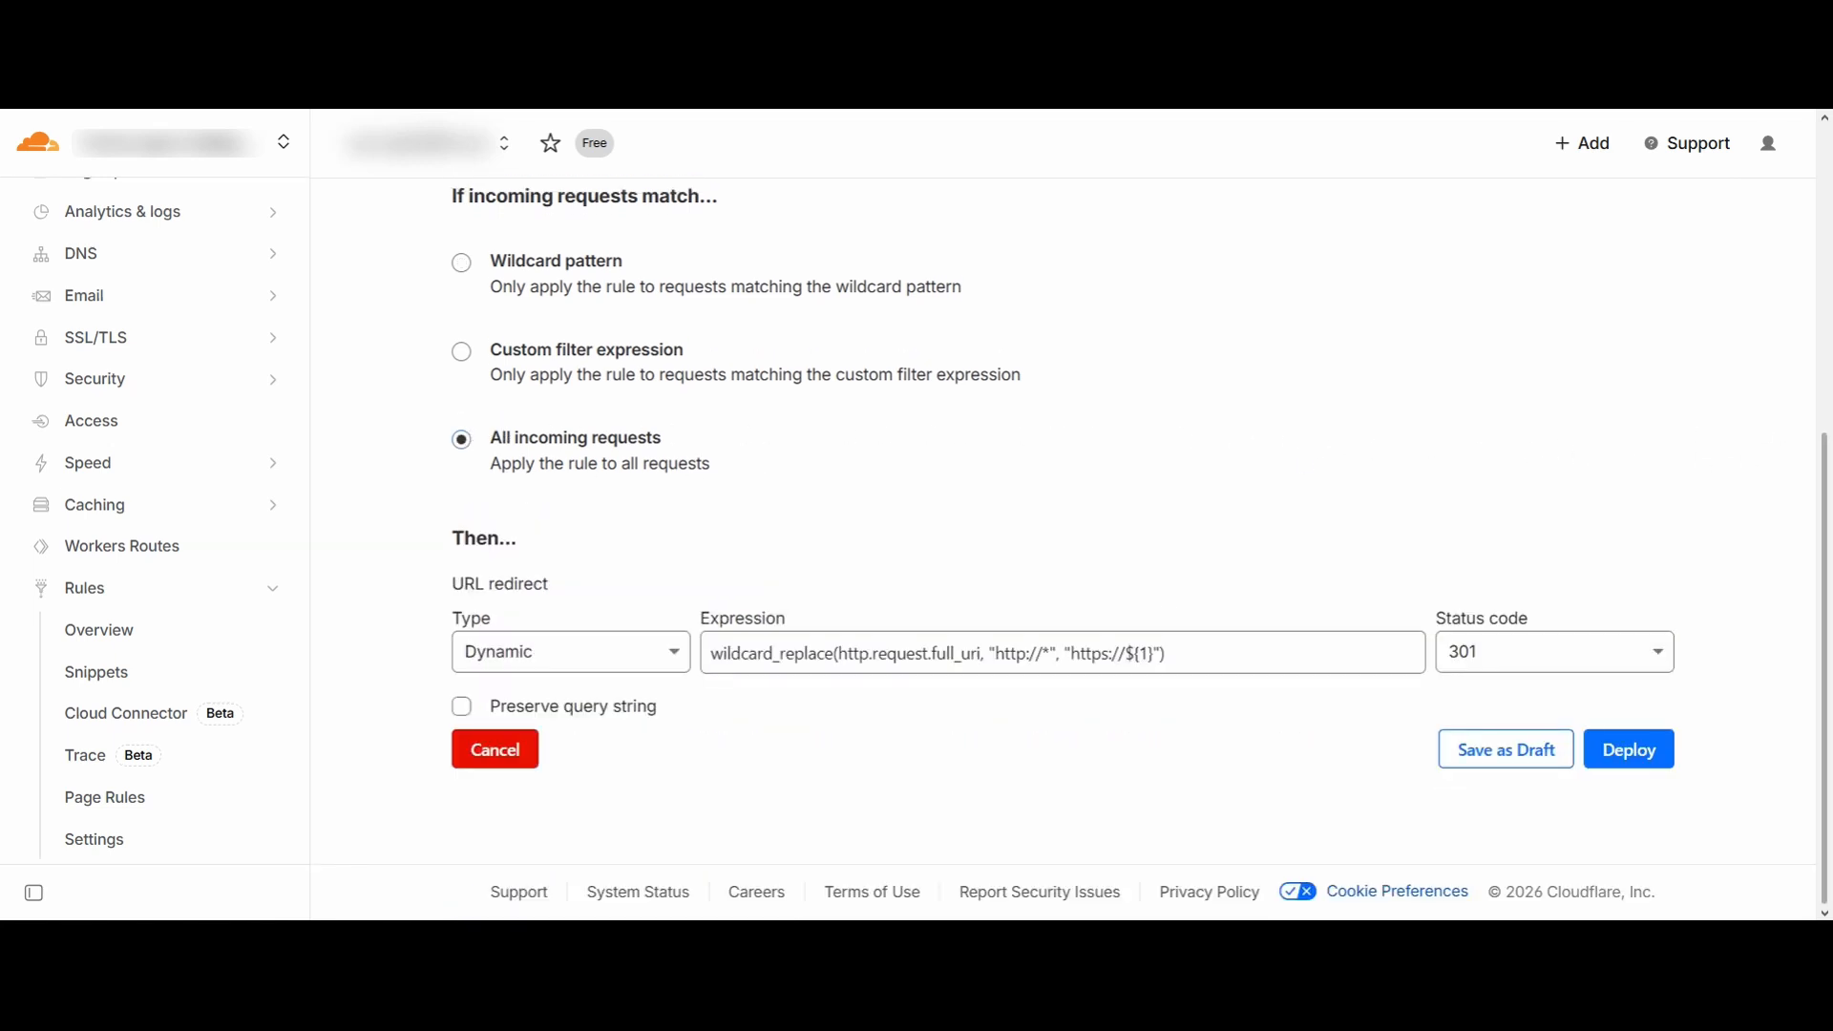
pyautogui.click(461, 266)
# Examine the request URL pattern and the target URL that the wildcard redirect uses
pyautogui.scroll(-2, 1277, 382)
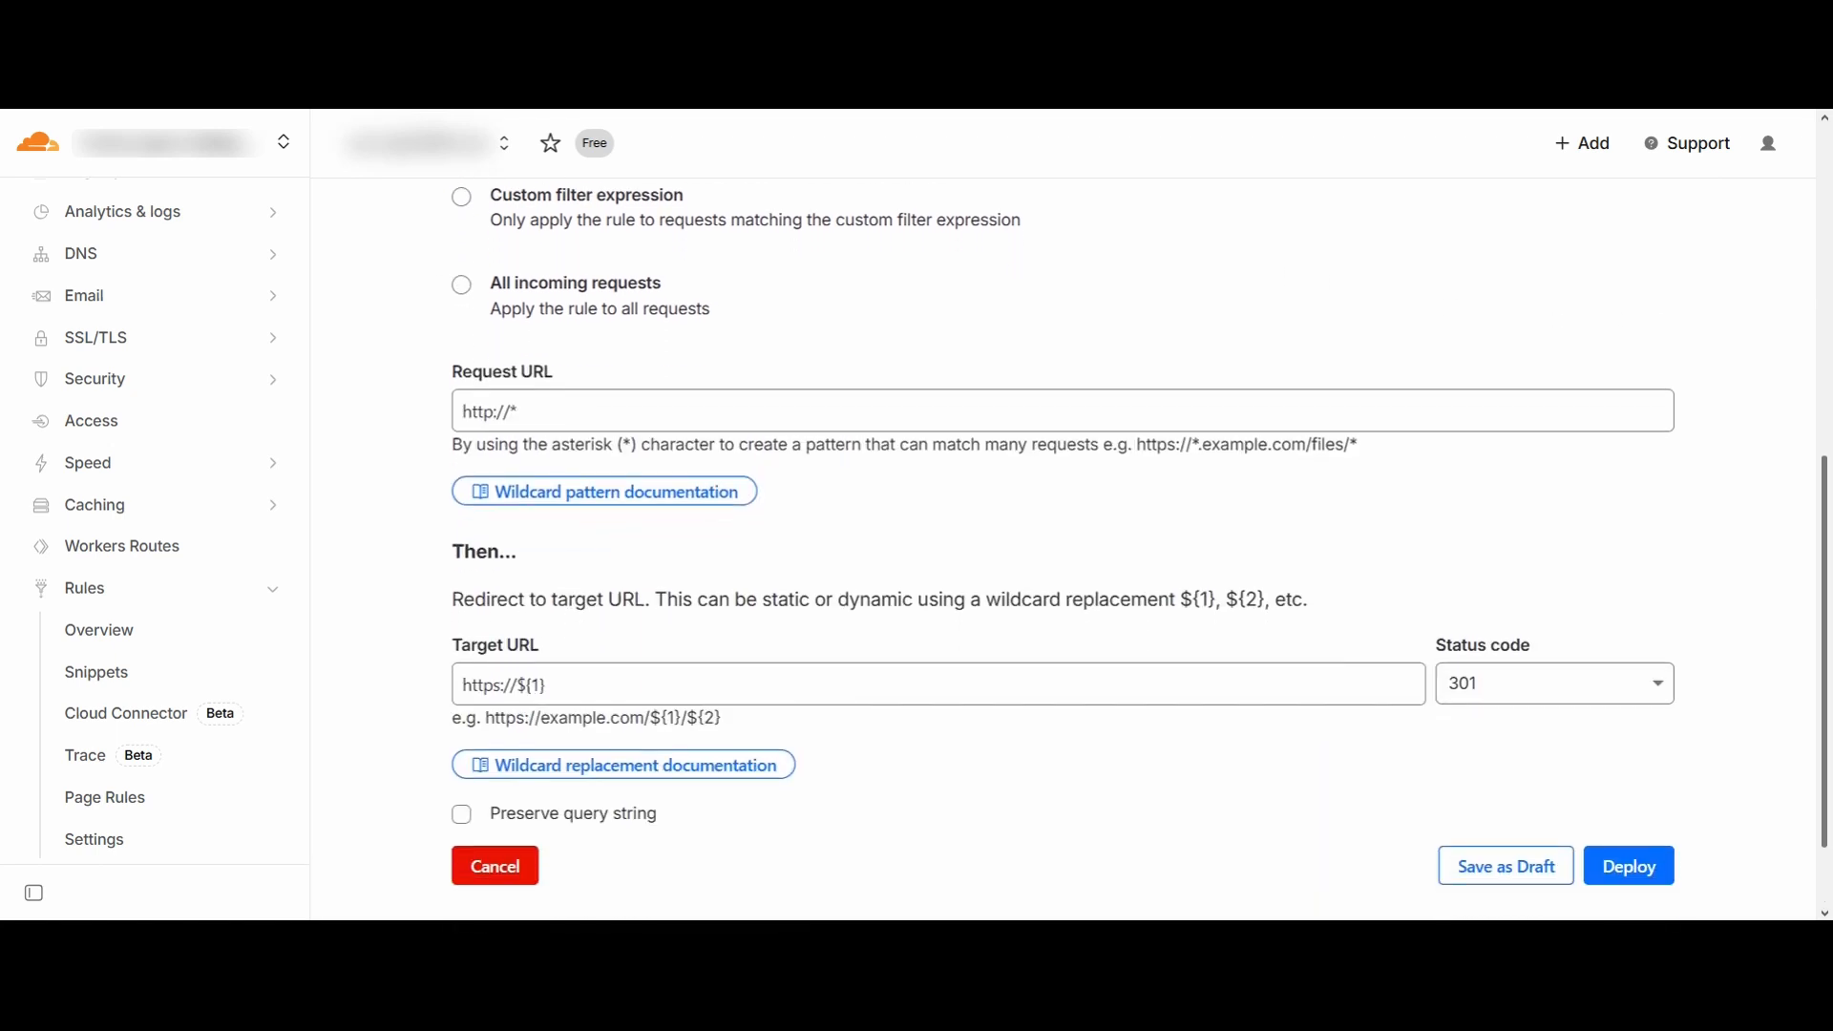
pyautogui.scroll(-1, 1136, 534)
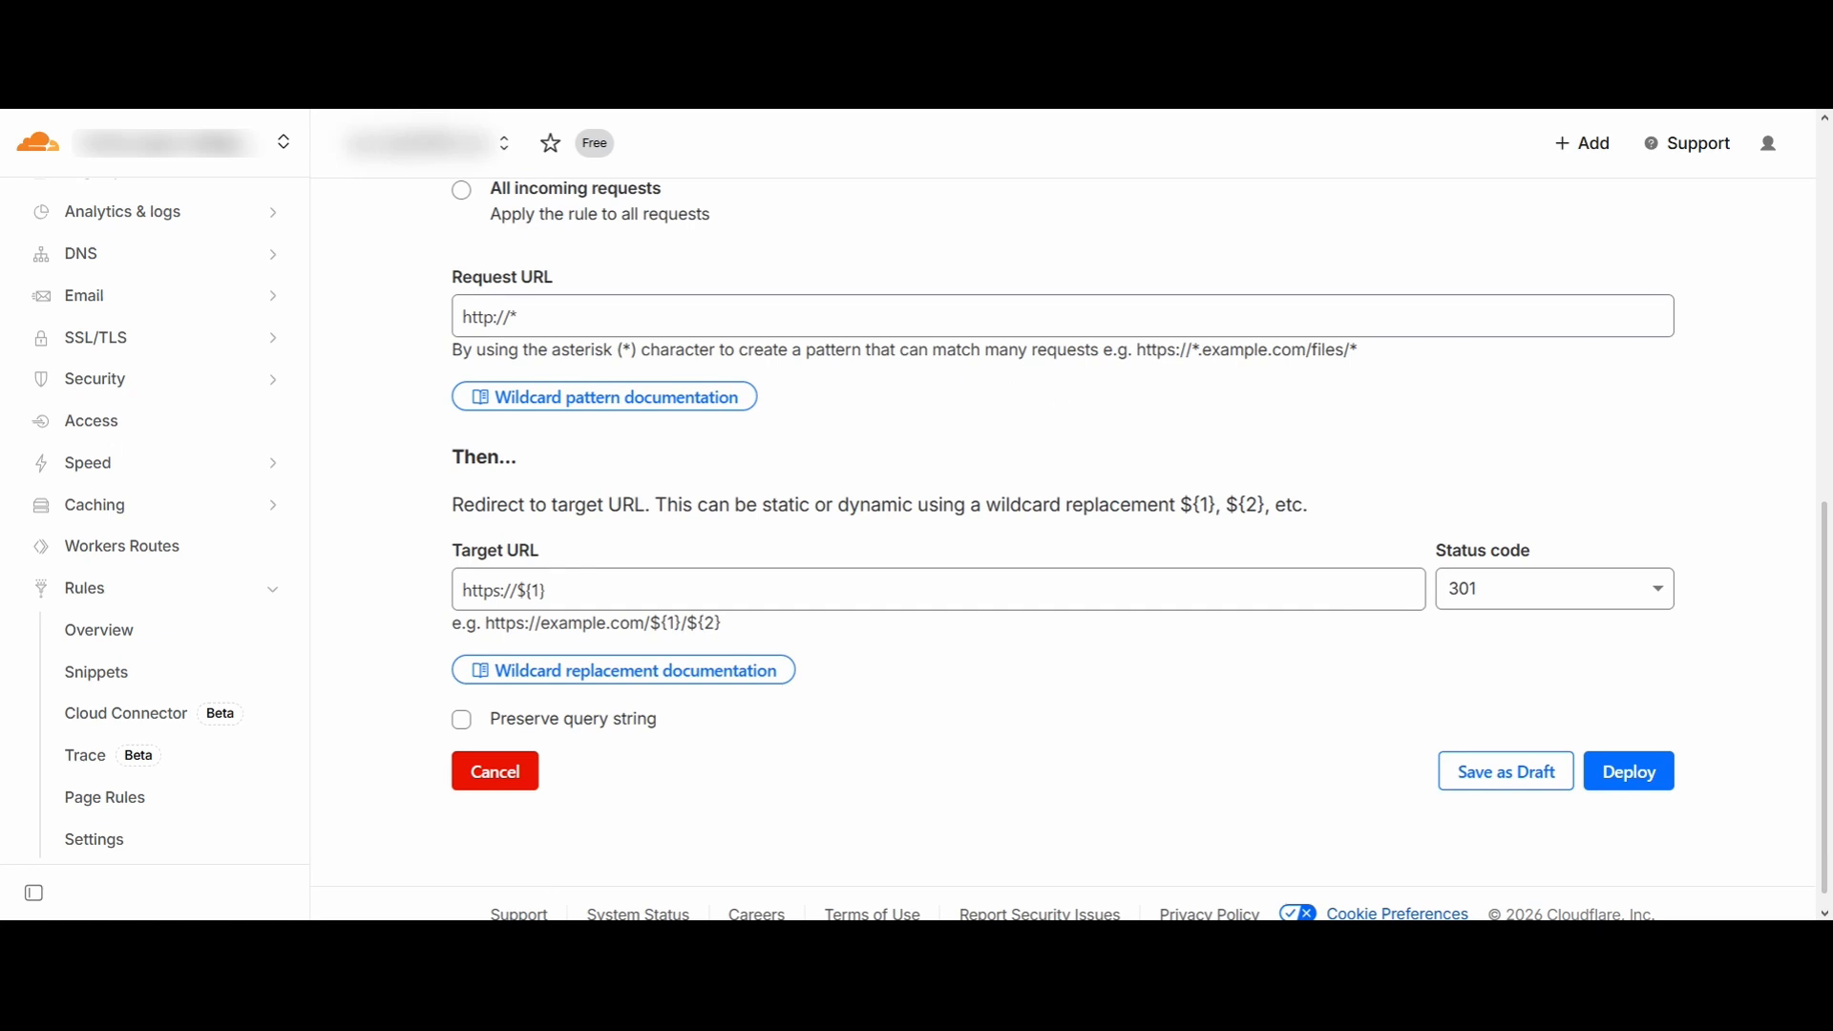
pyautogui.click(522, 316)
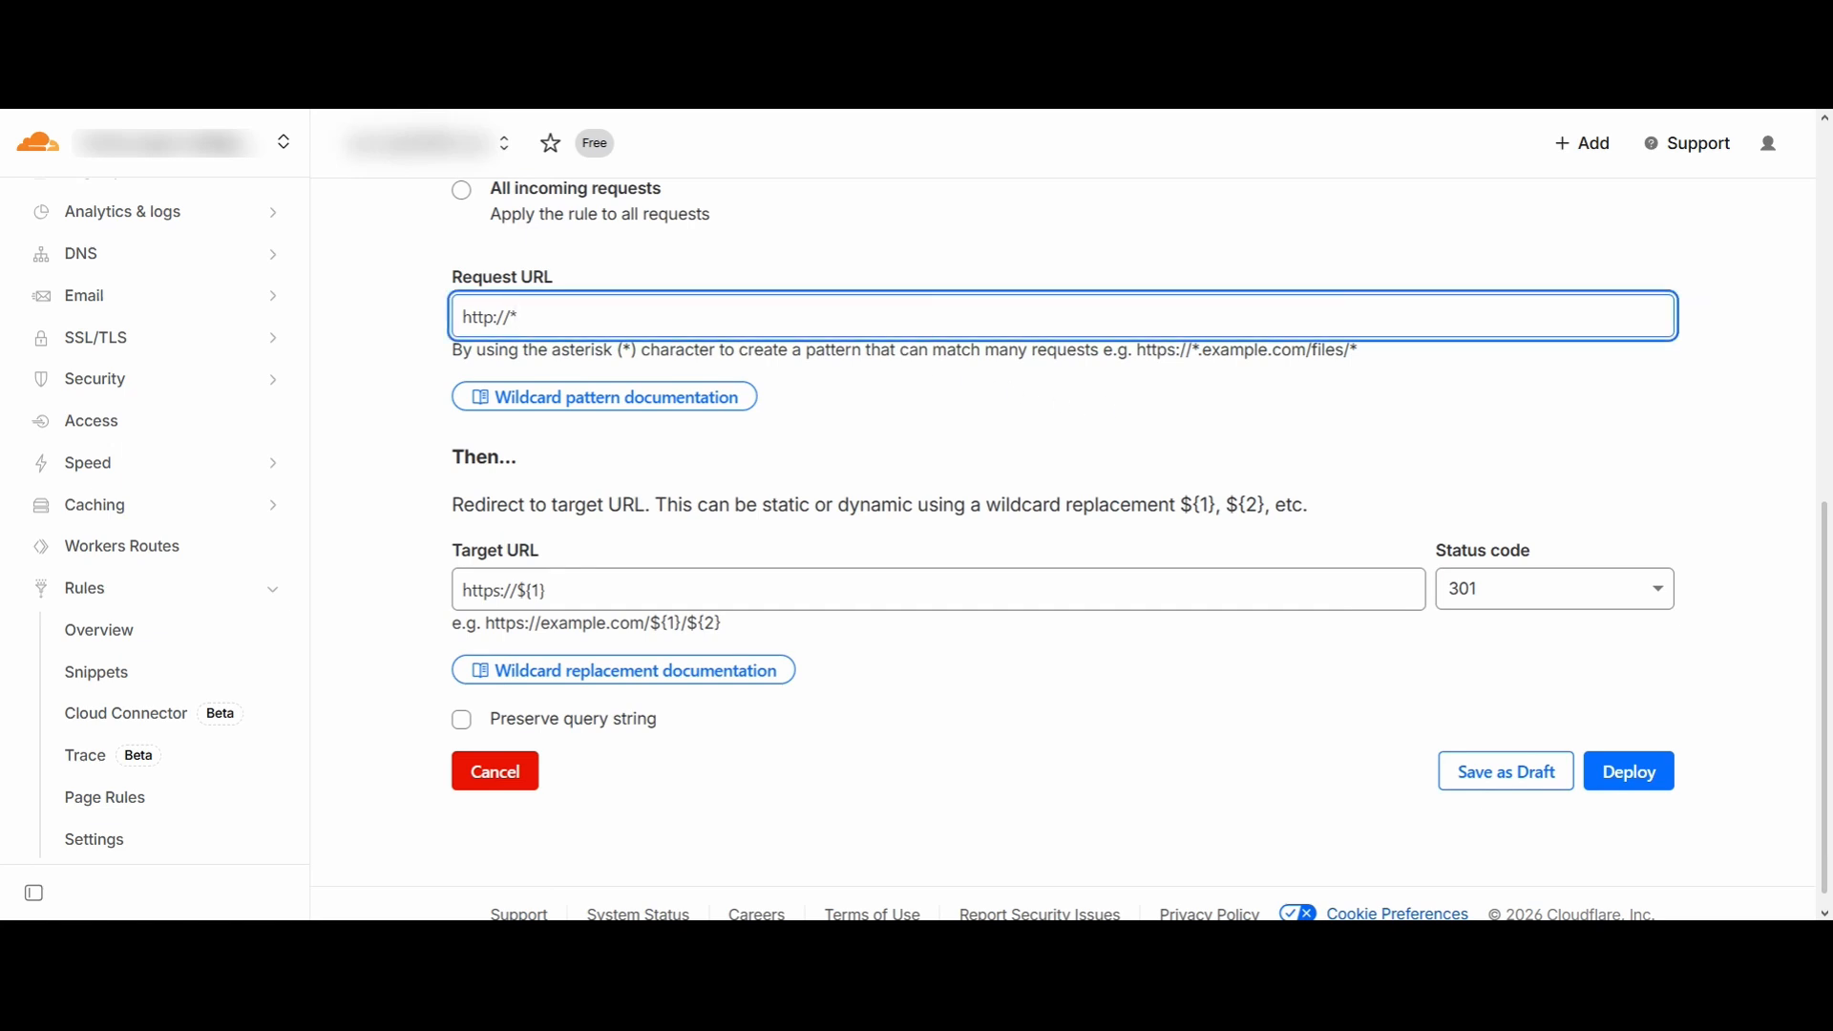
pyautogui.click(555, 563)
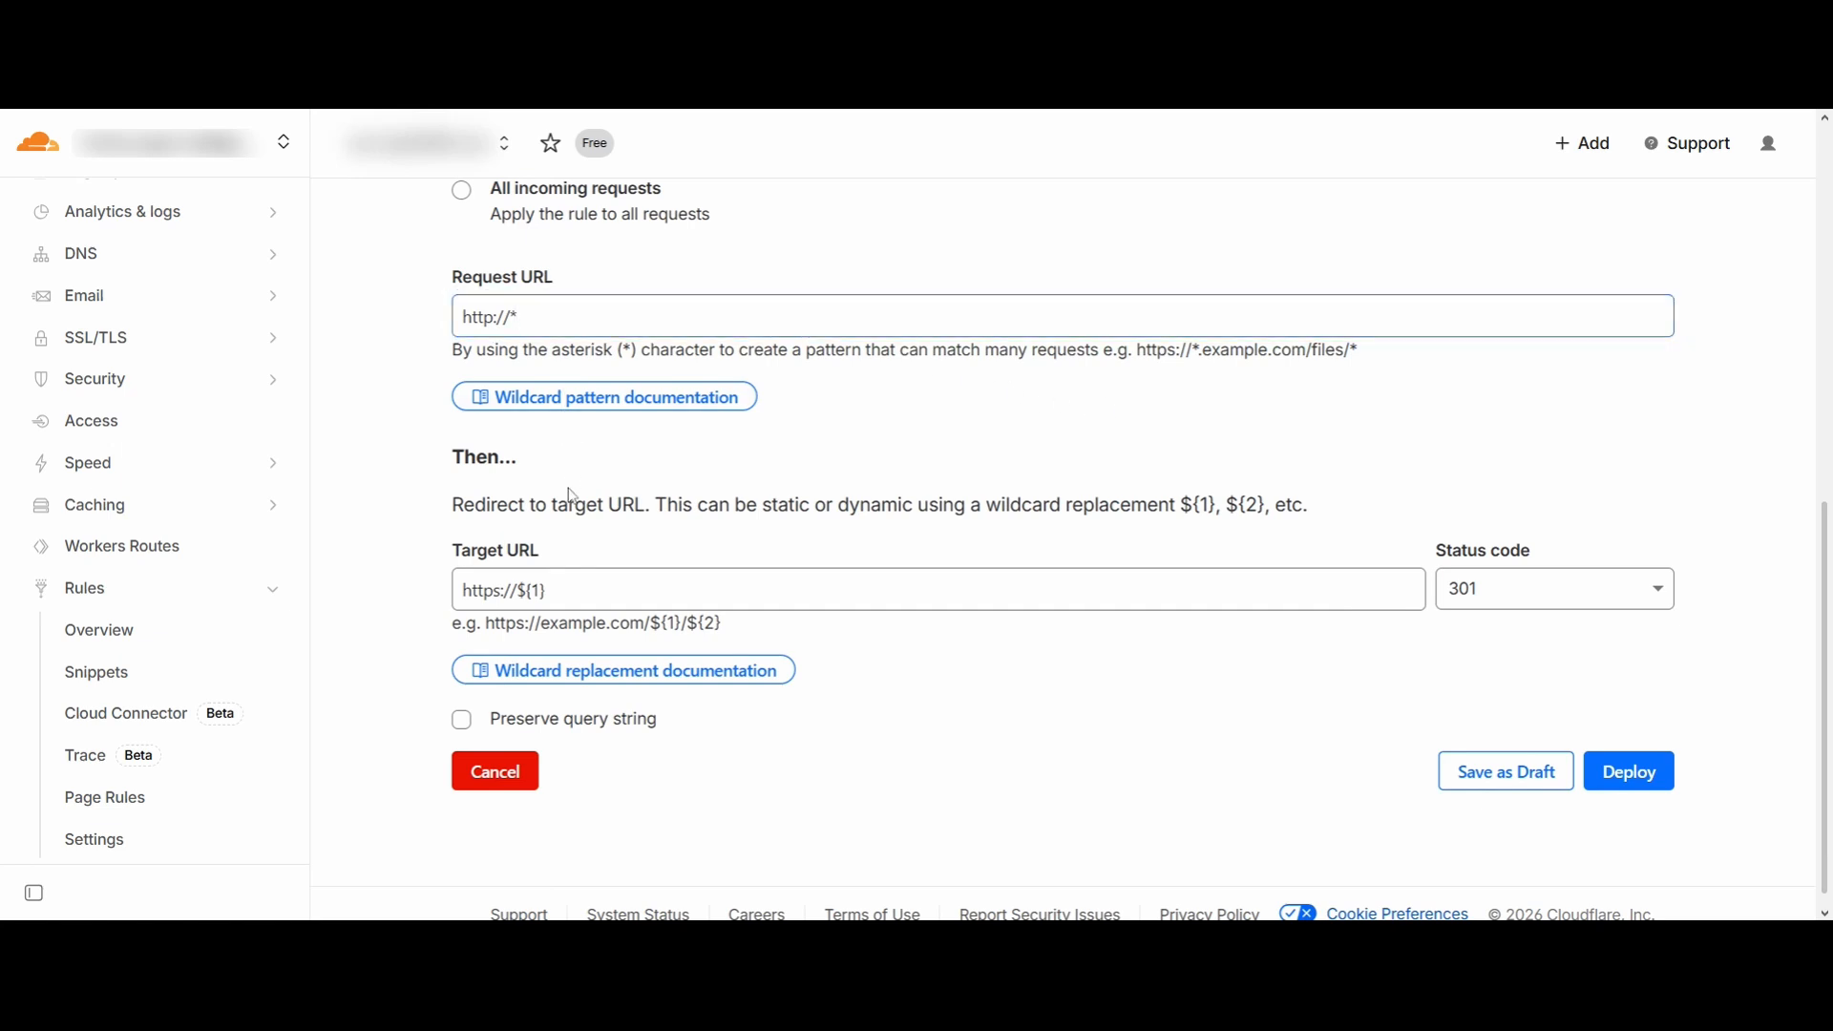
pyautogui.click(556, 563)
pyautogui.scroll(1, 564, 507)
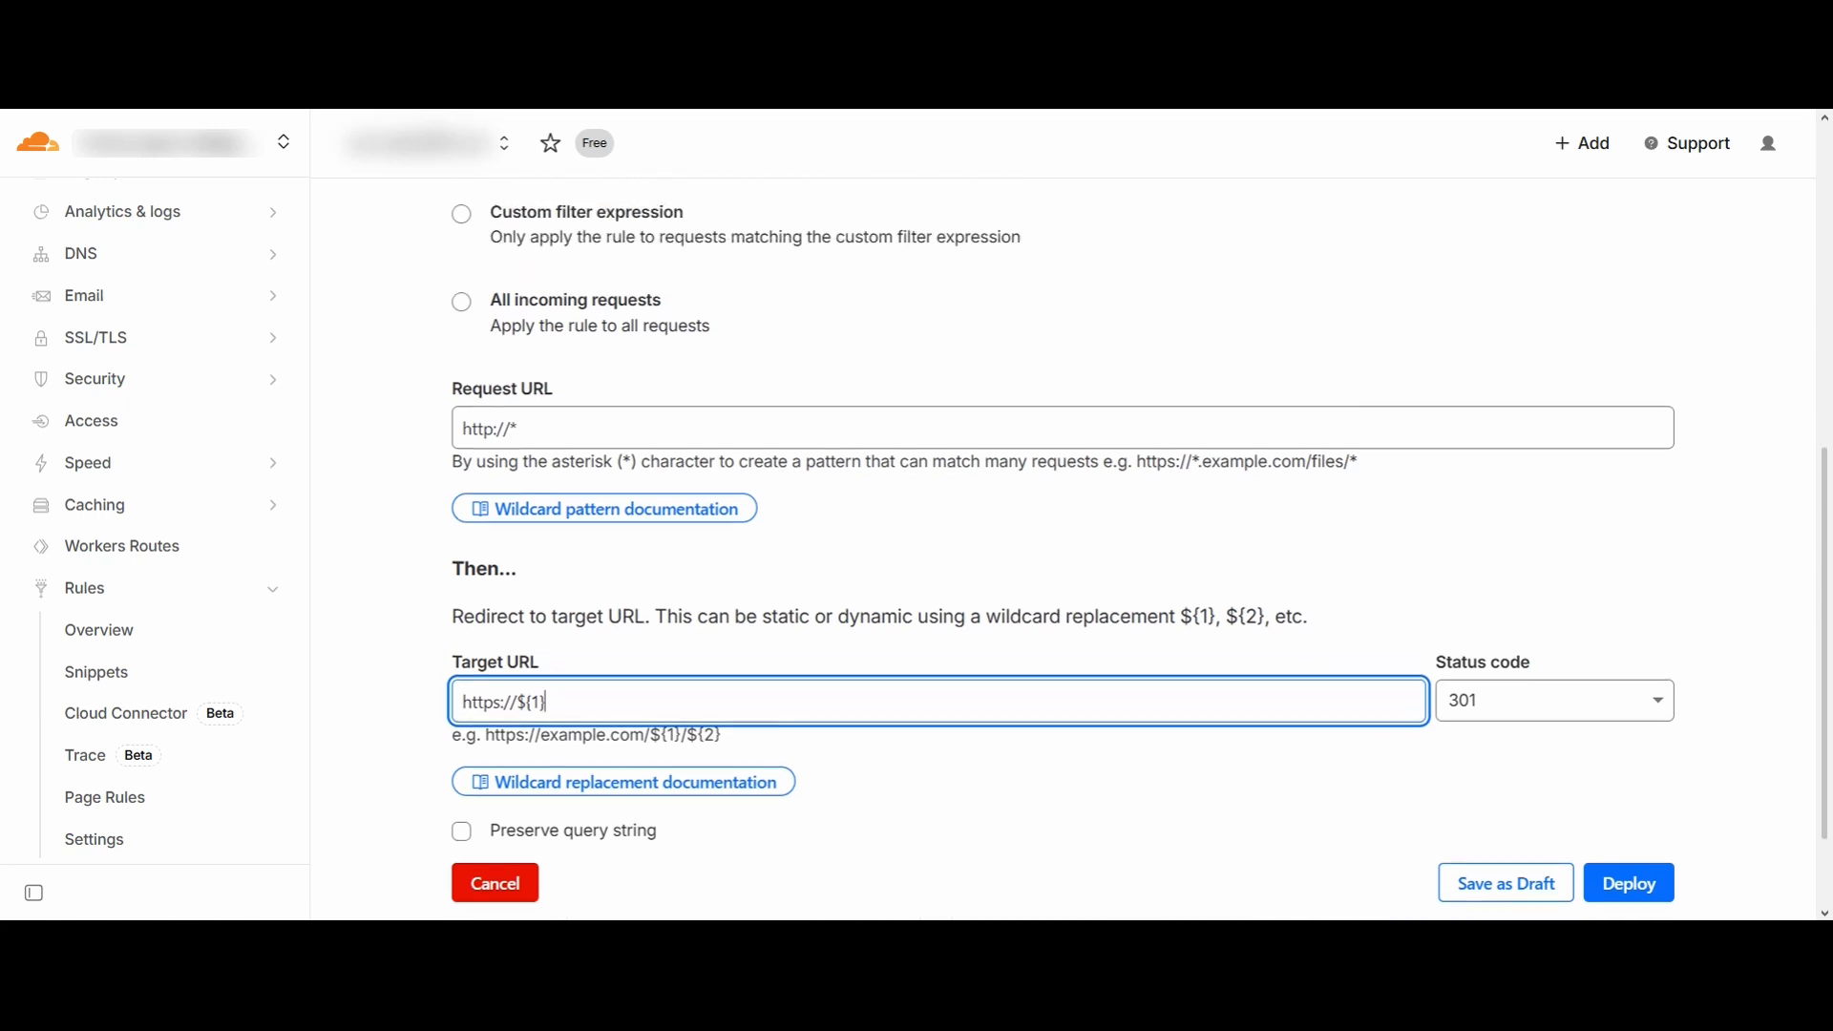
# Apply the rule to all incoming requests and review the ${1} part of its dynamic redirect expression
pyautogui.click(554, 318)
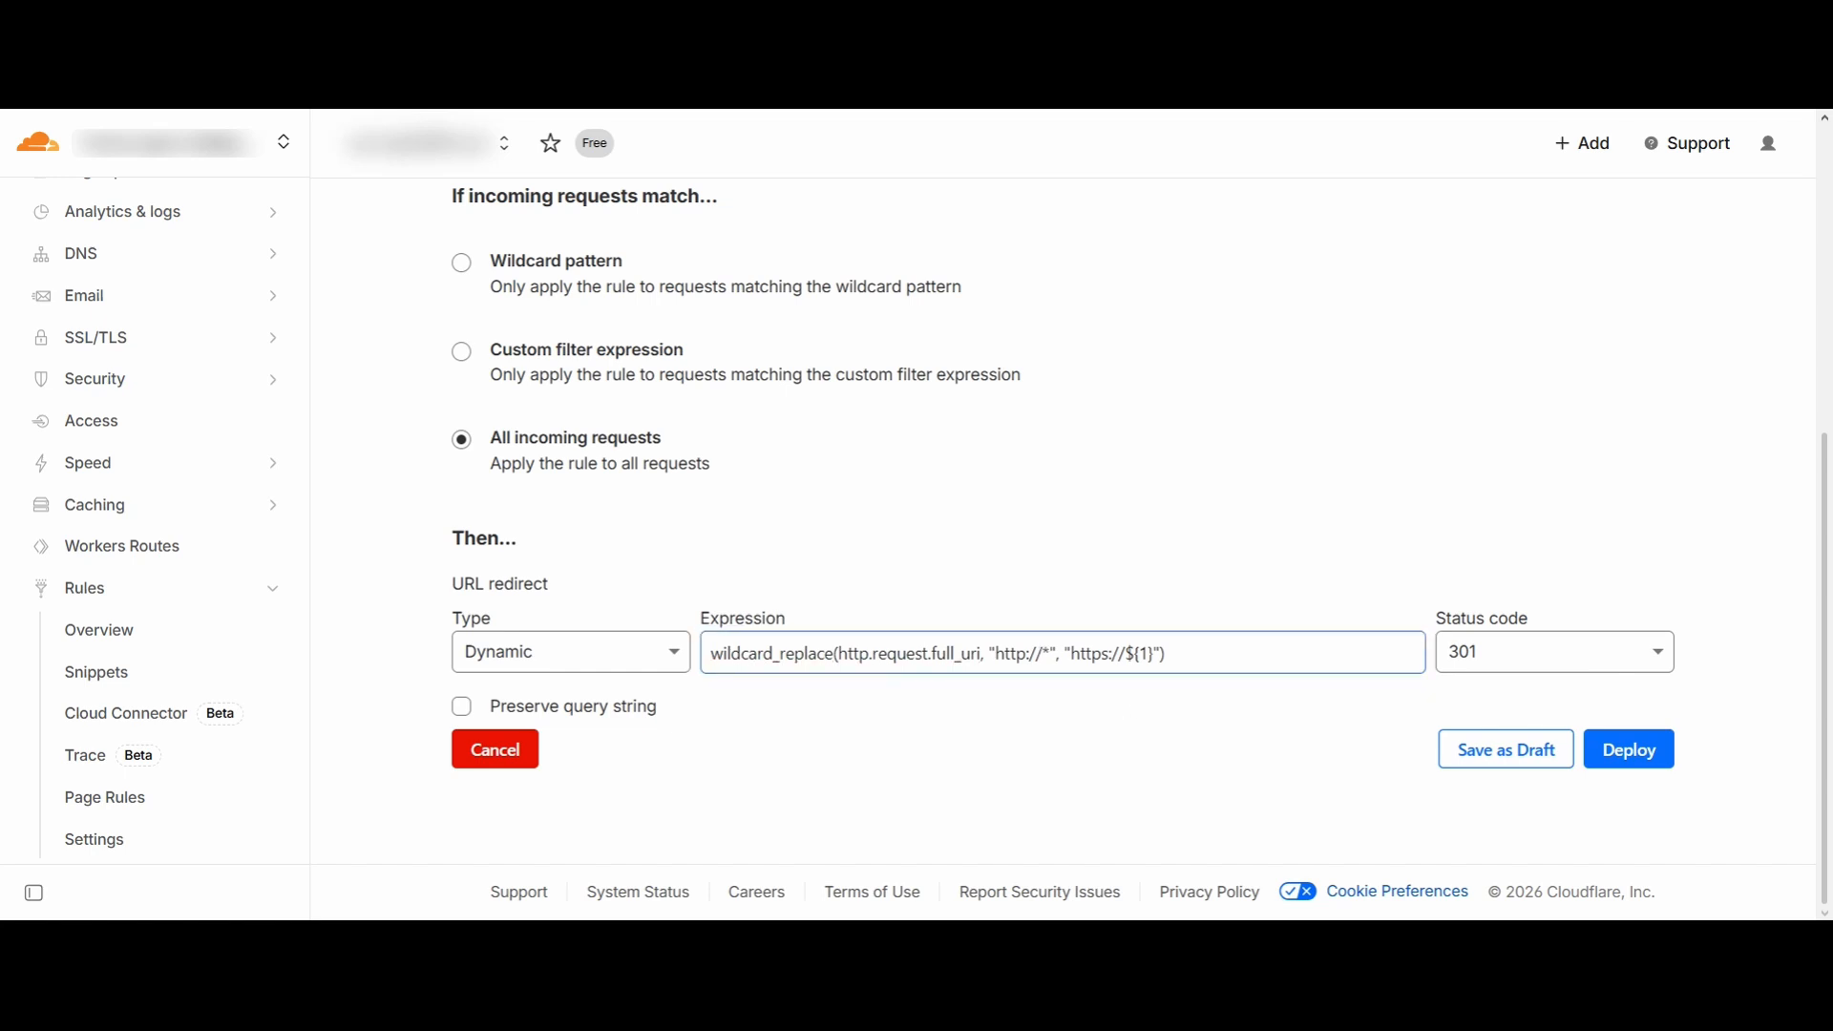
pyautogui.moveTo(1125, 655); pyautogui.dragTo(1155, 654)
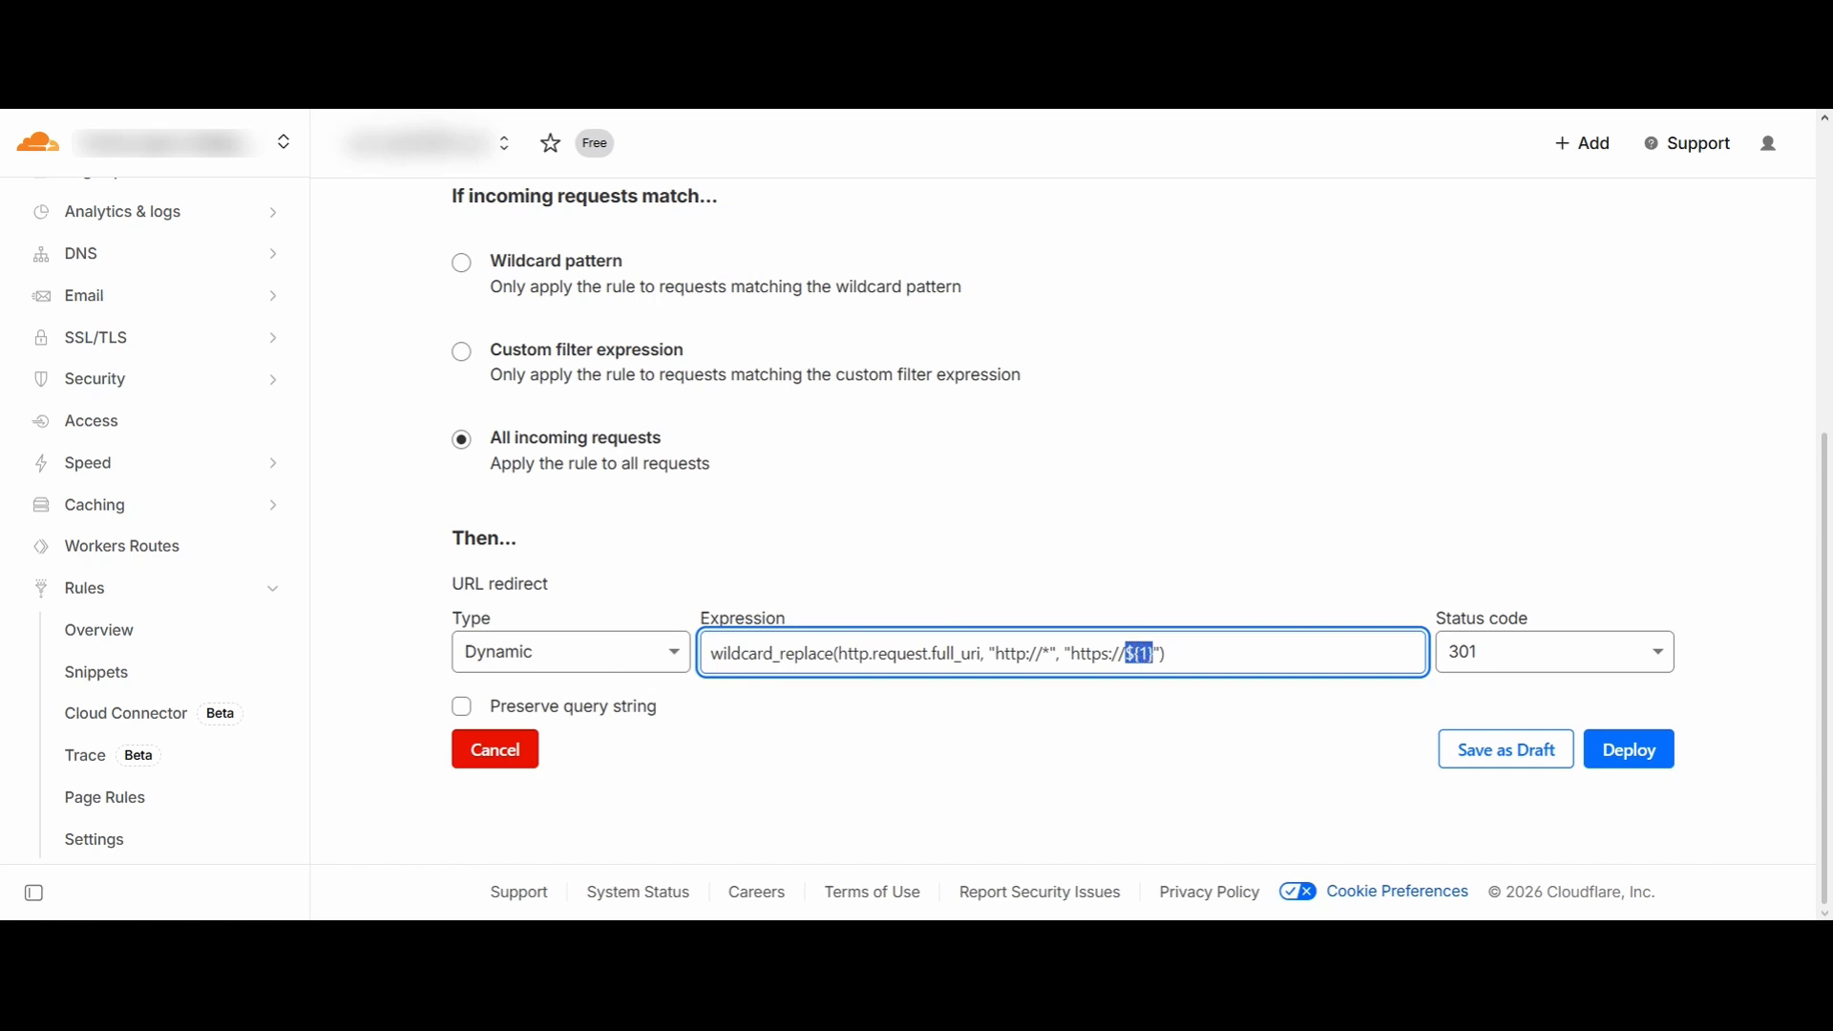
pyautogui.click(1189, 745)
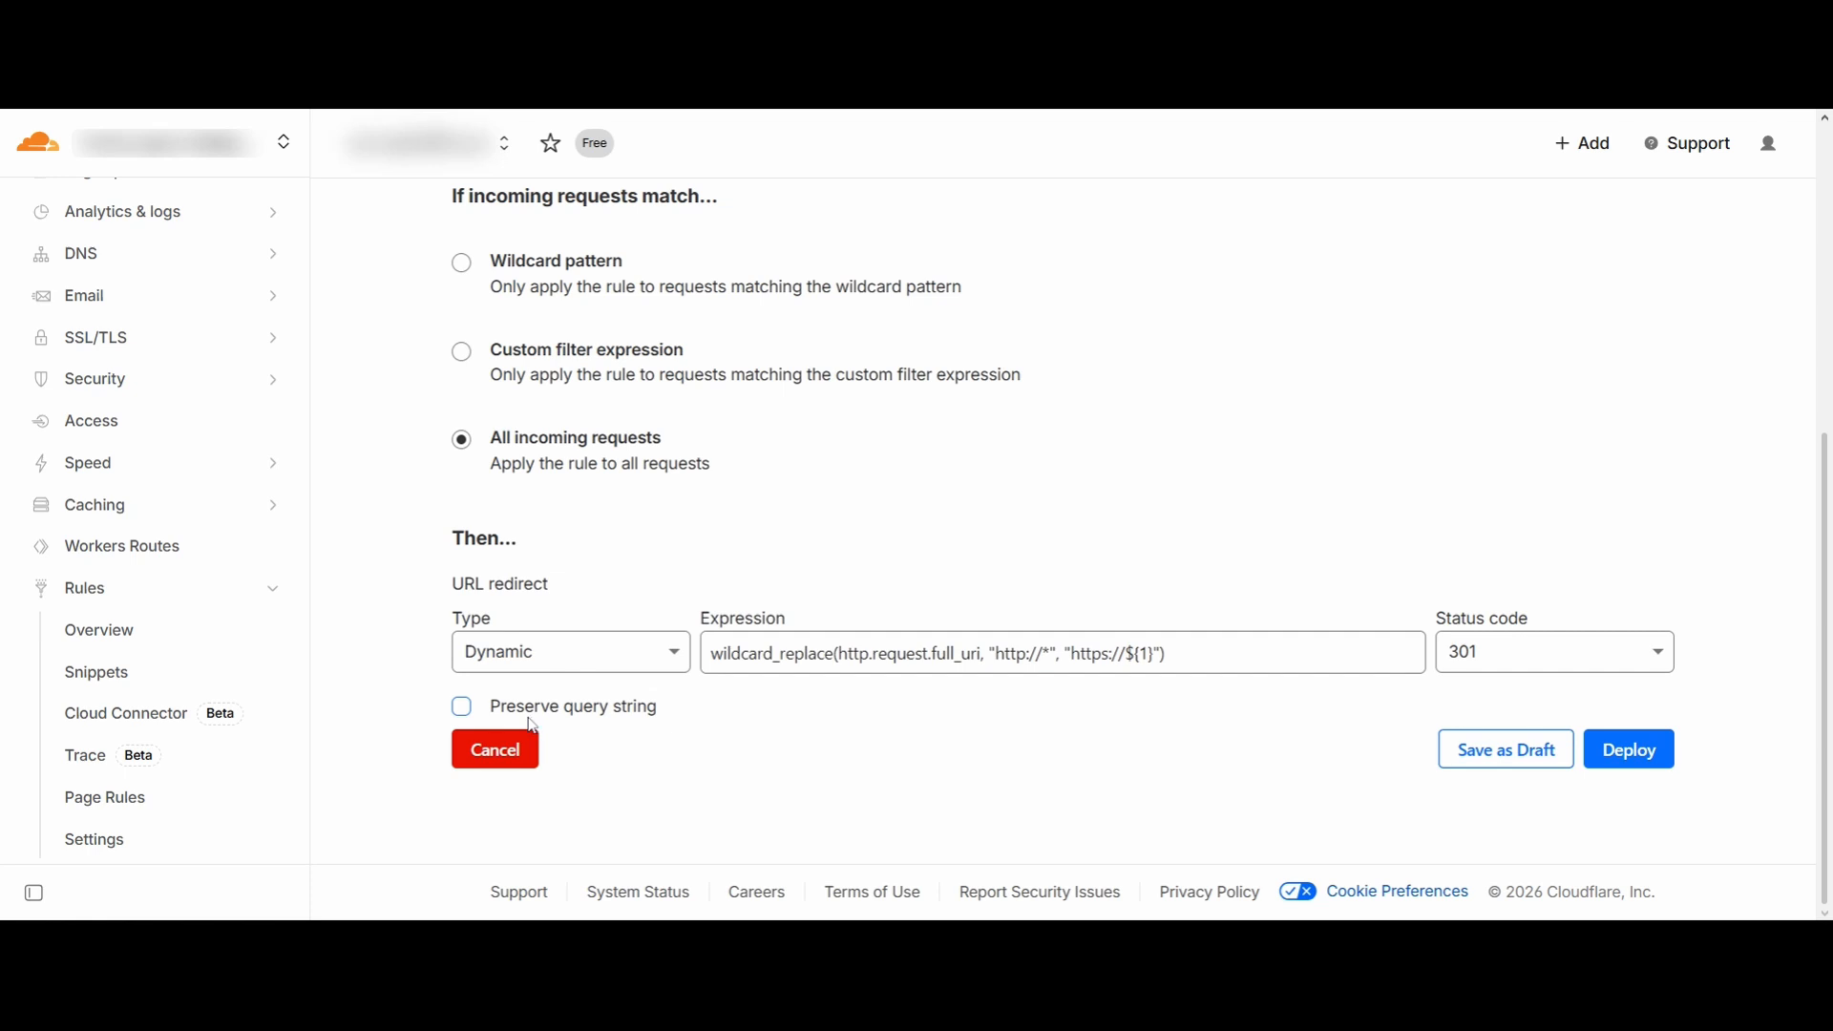
# Enable Preserve query string, keeping status code 301, and deploy the redirect rule
pyautogui.click(1546, 653)
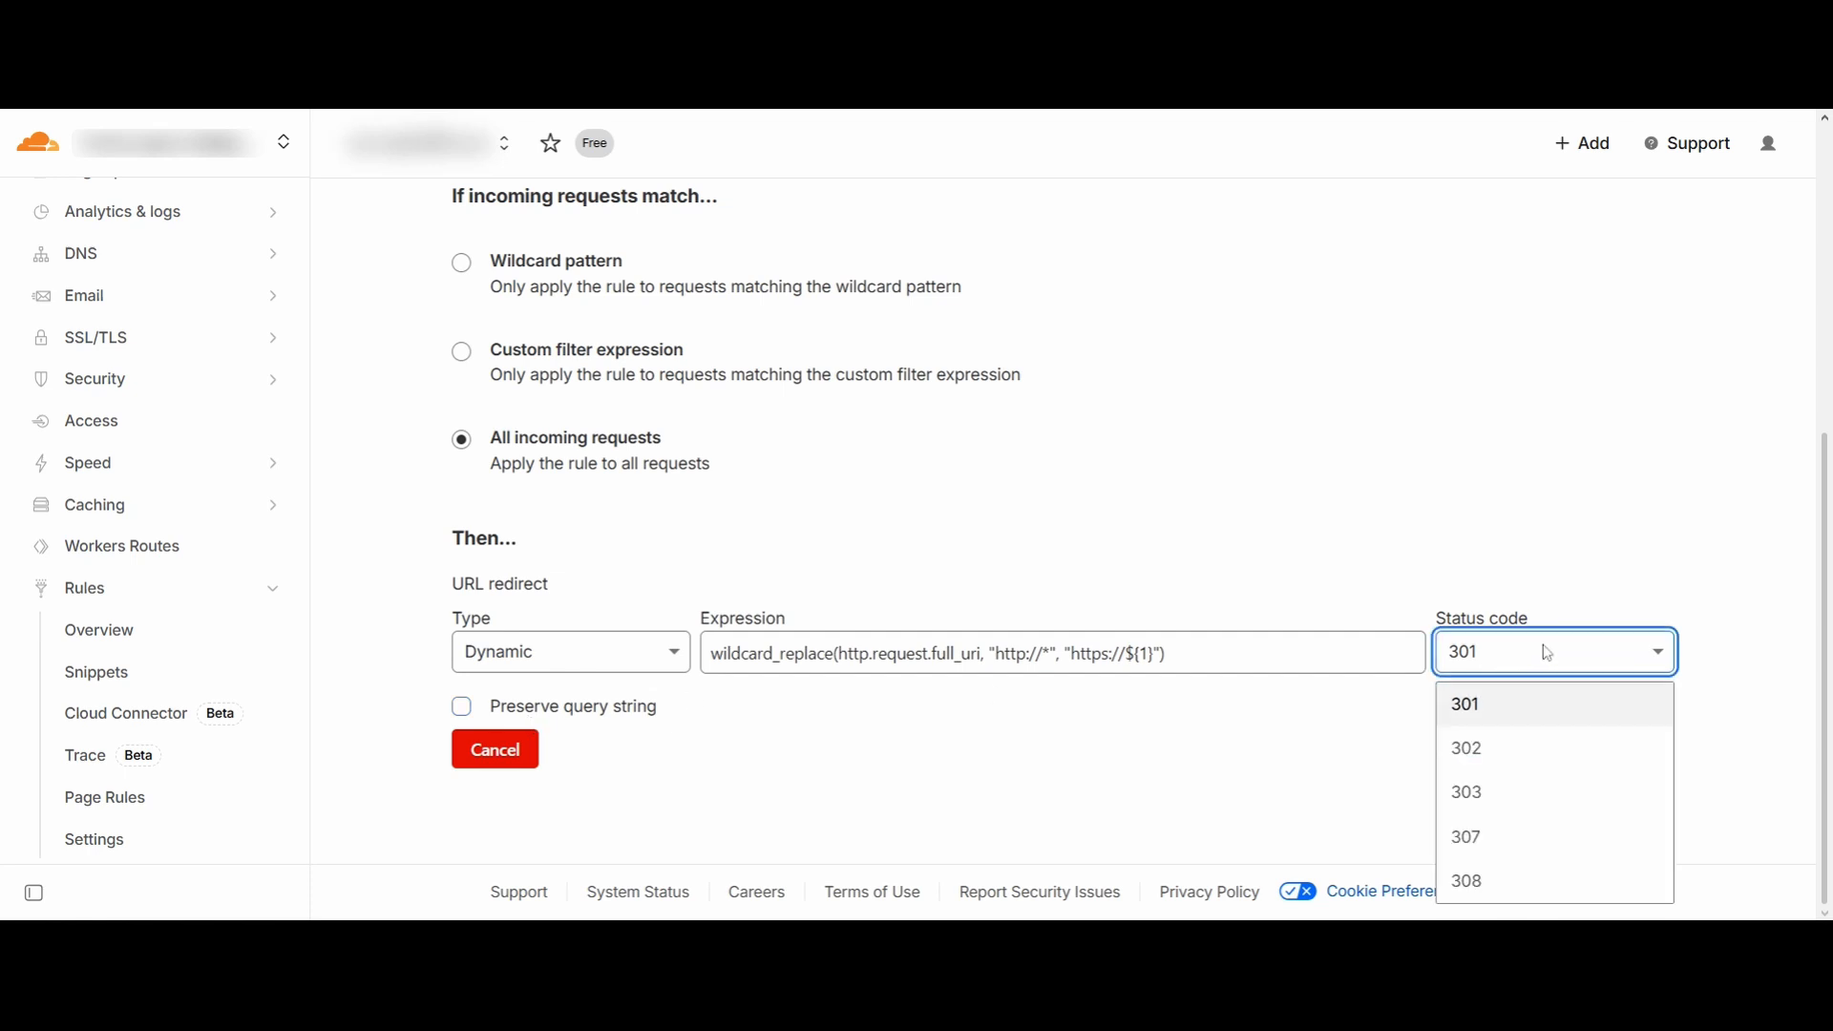
pyautogui.click(1537, 653)
pyautogui.click(690, 722)
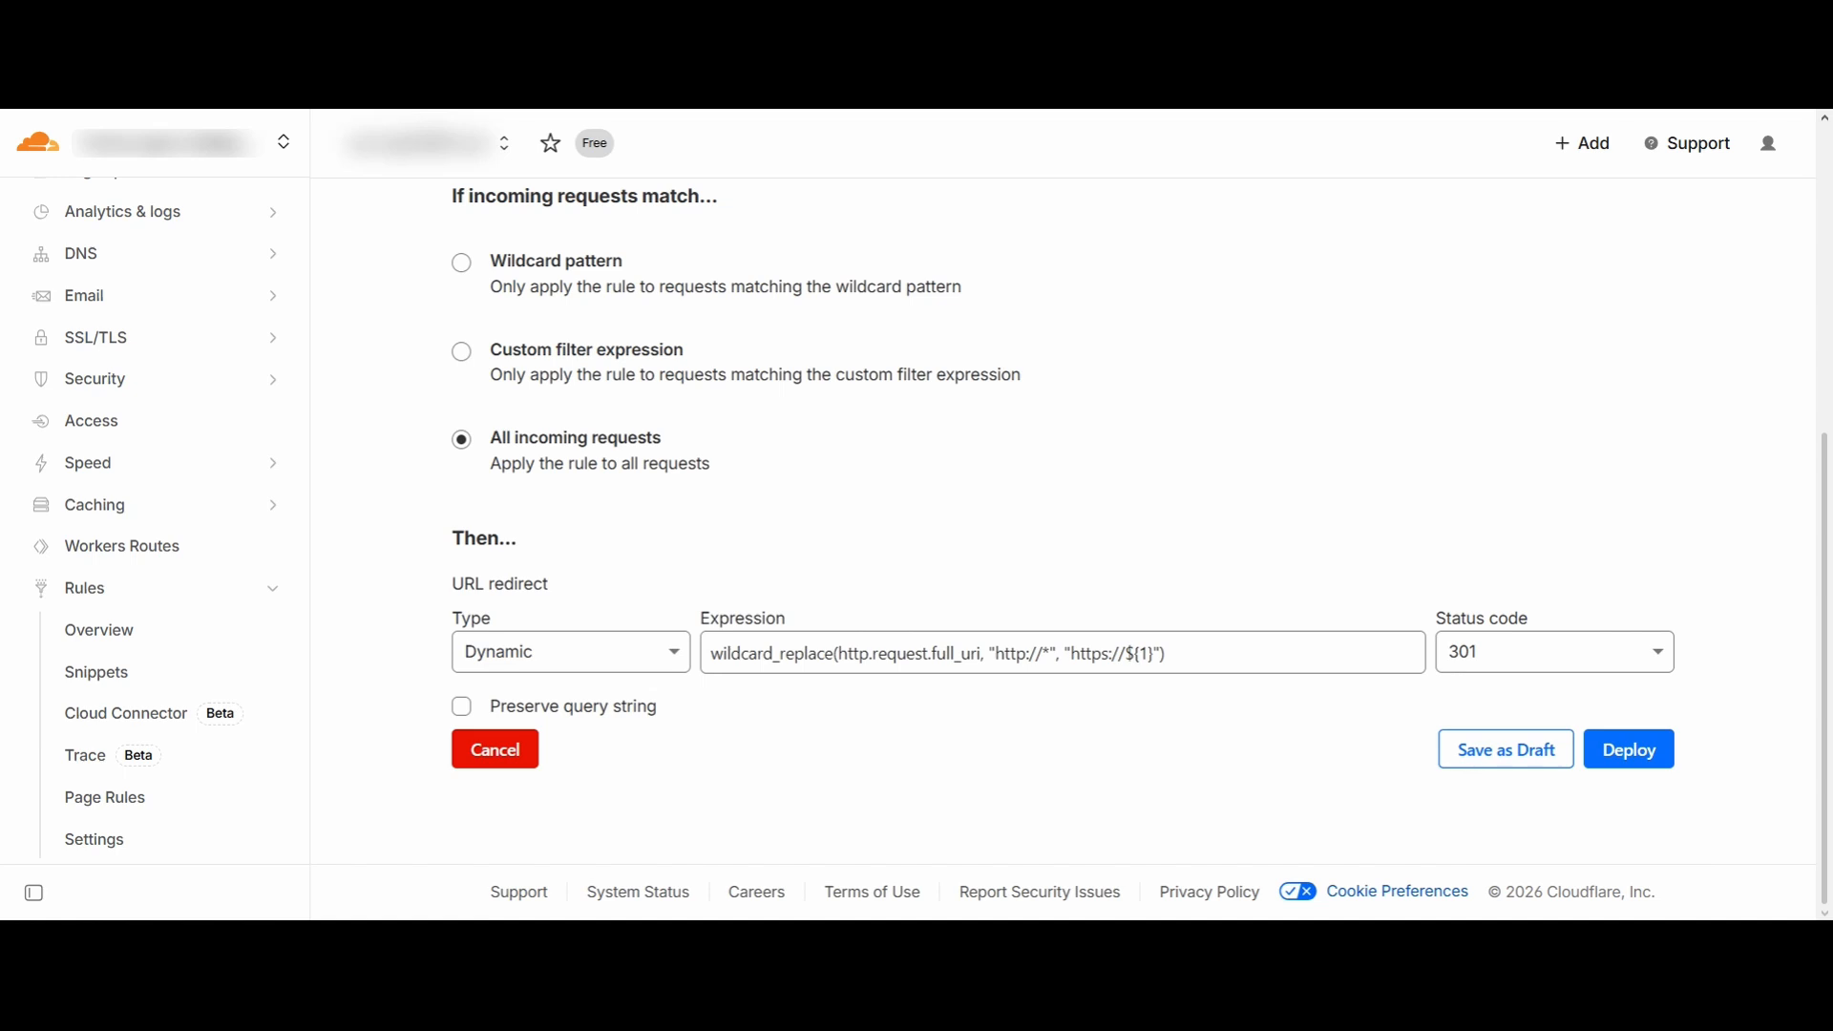
pyautogui.click(464, 711)
pyautogui.click(1629, 753)
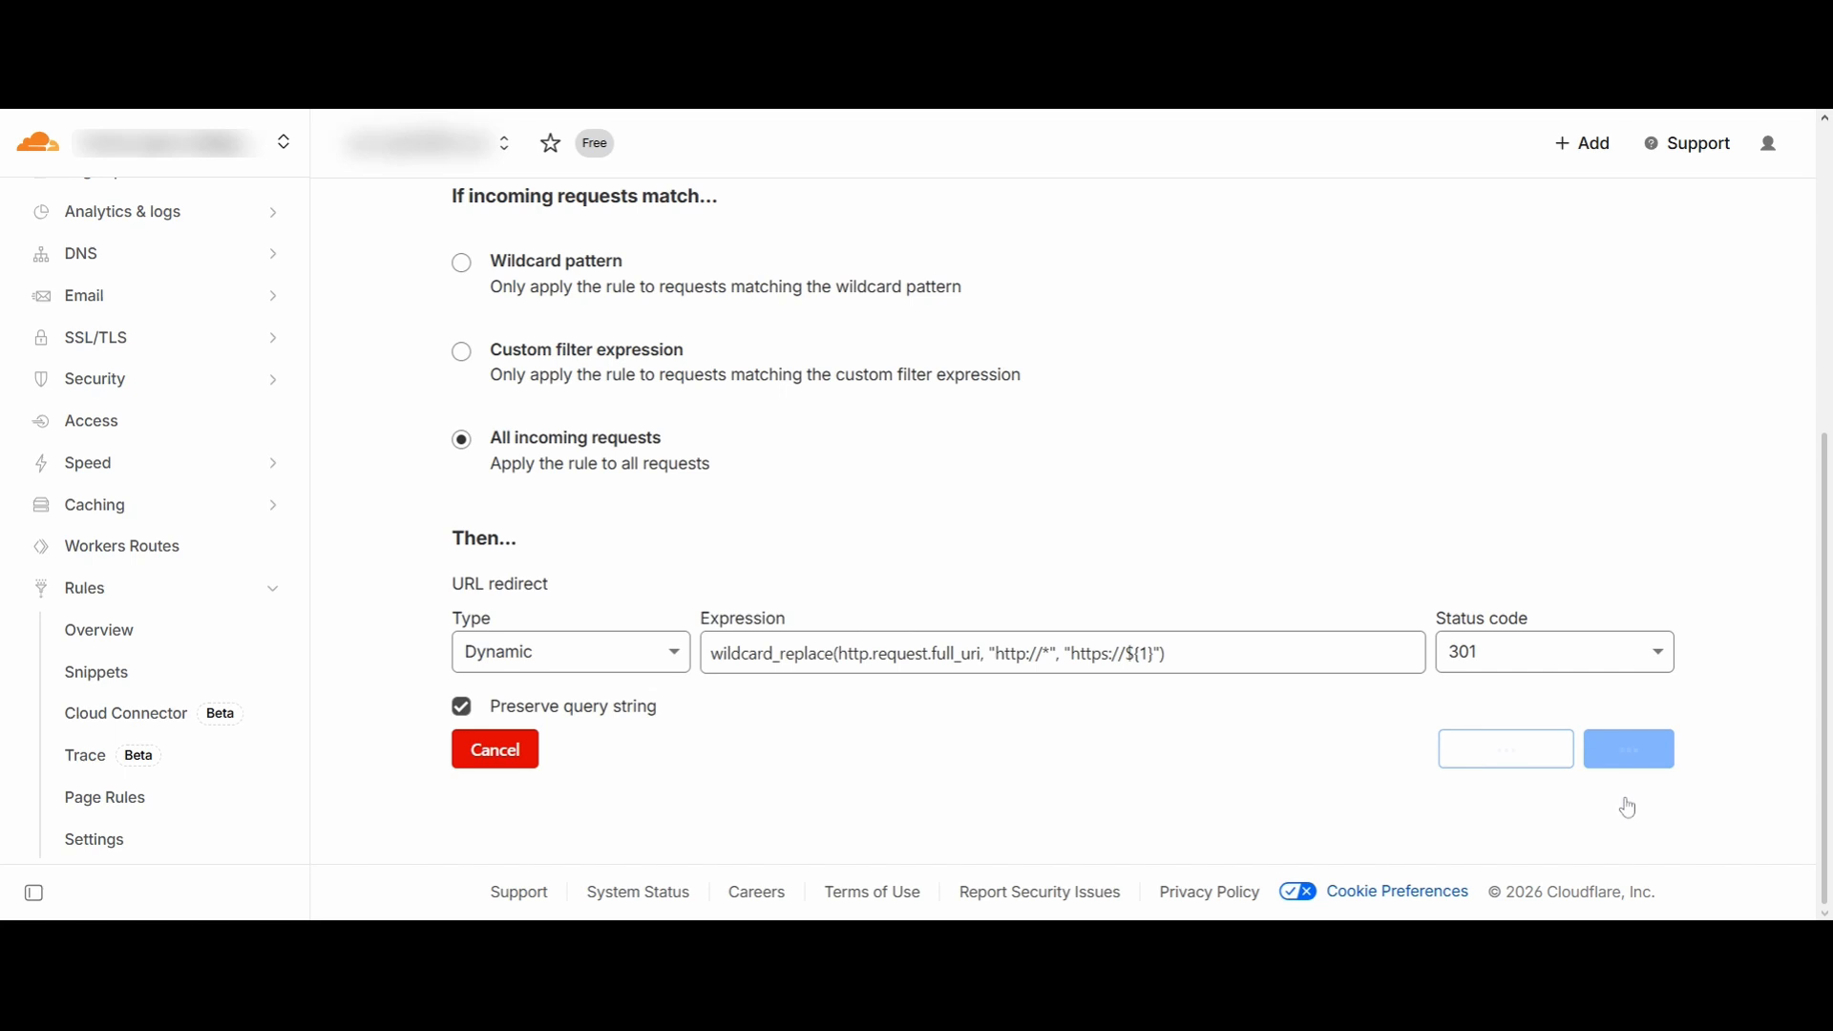